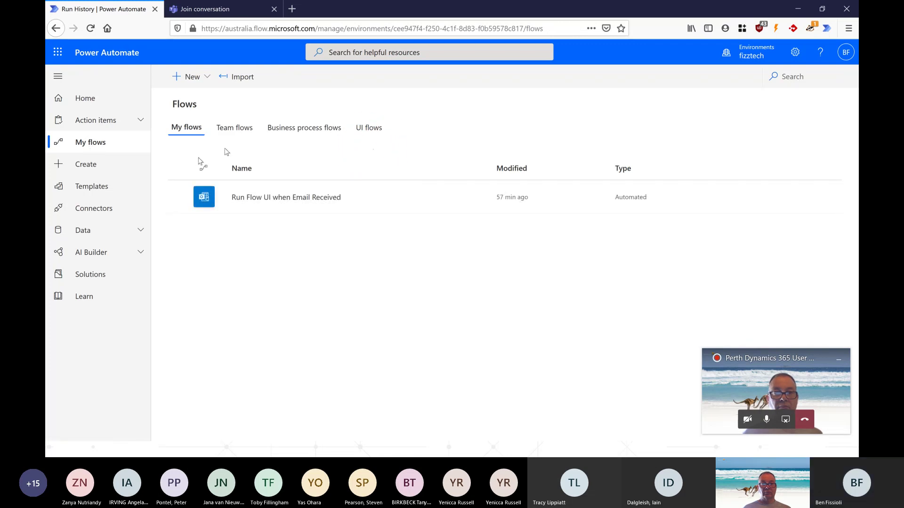
- From the UI flows list, launch Example Excel Test Run for editing in the desktop app
click(189, 81)
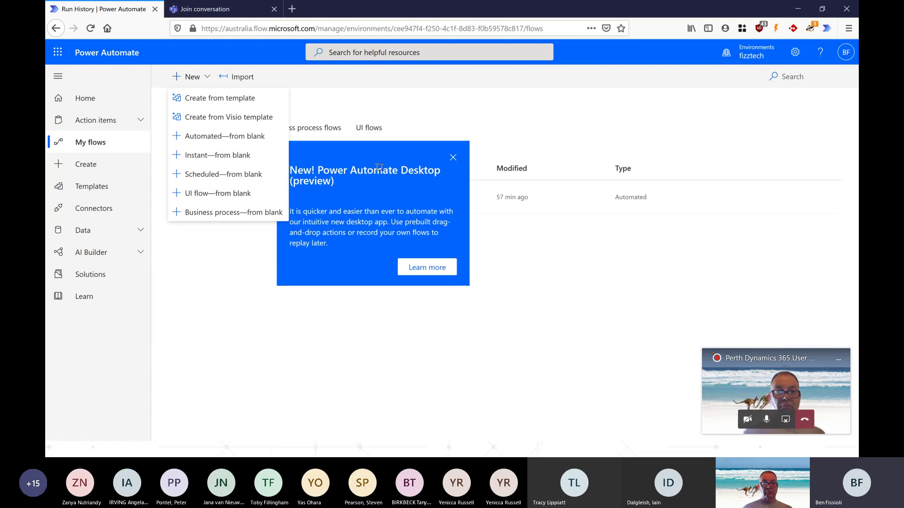
click(453, 157)
click(369, 127)
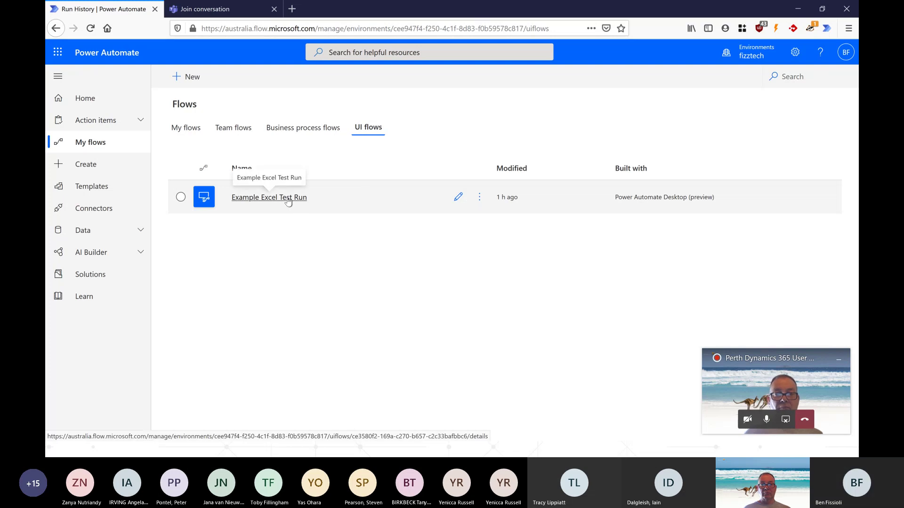
click(459, 197)
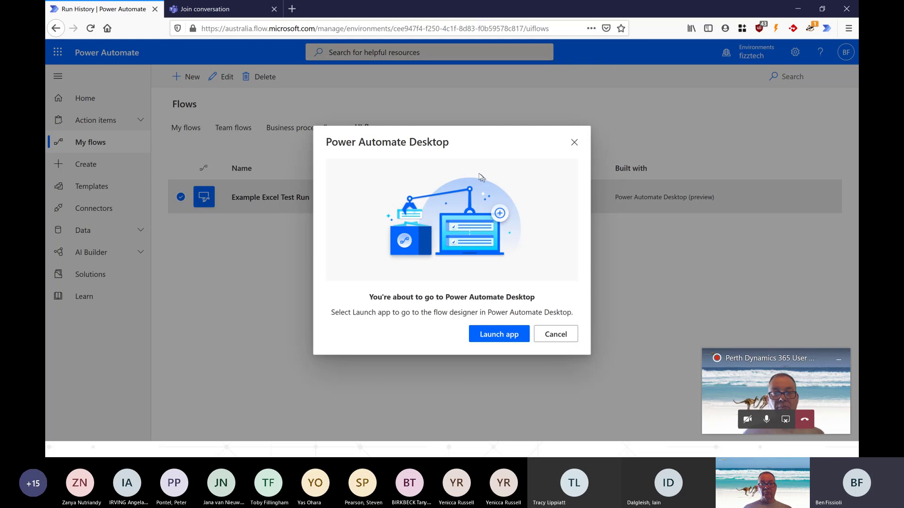
click(499, 335)
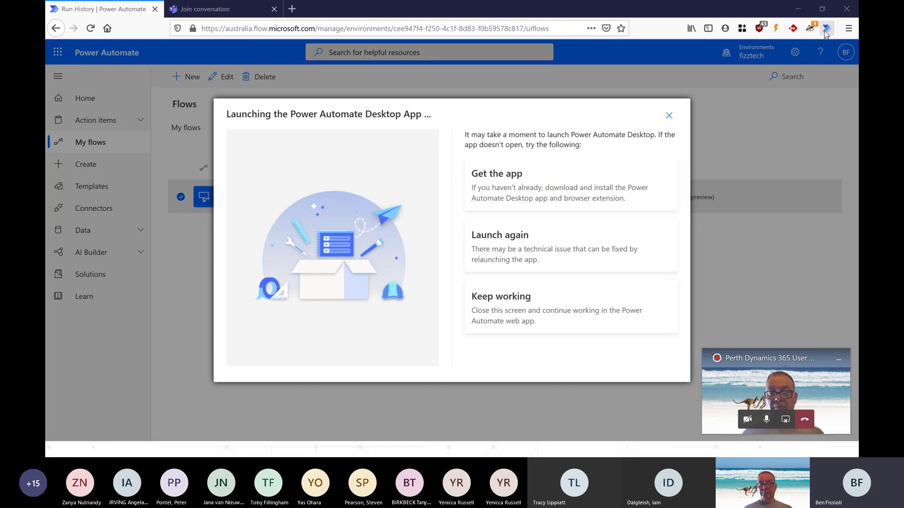
key(alt+Tab)
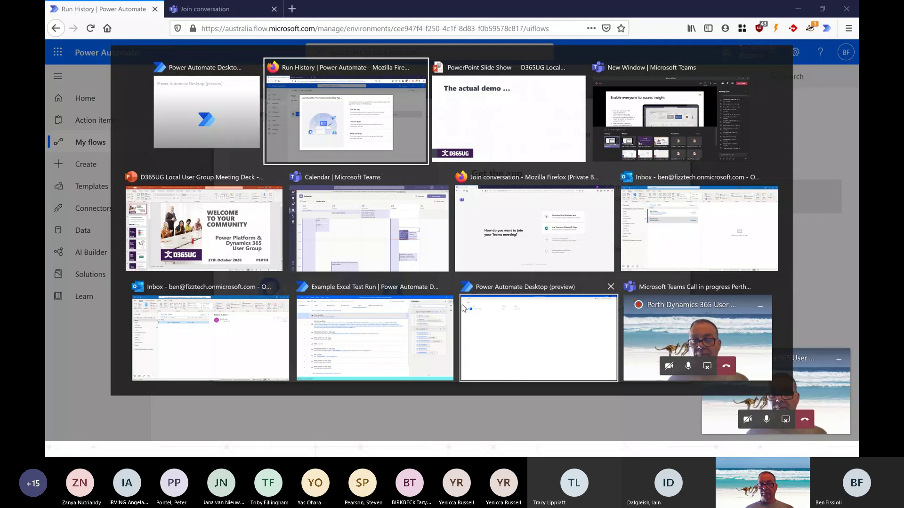
- Open the ReadPassword subflow from Main in the desktop designer and expand the Excel actions group
click(380, 321)
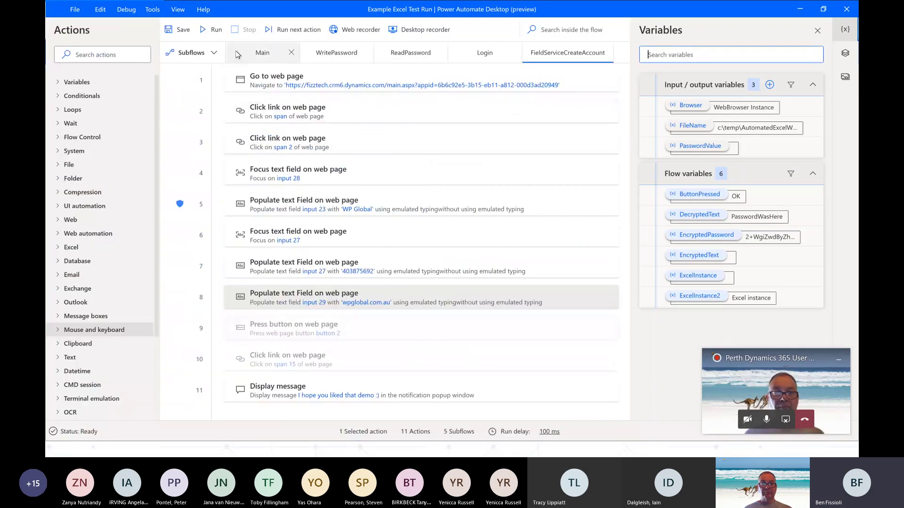
click(273, 56)
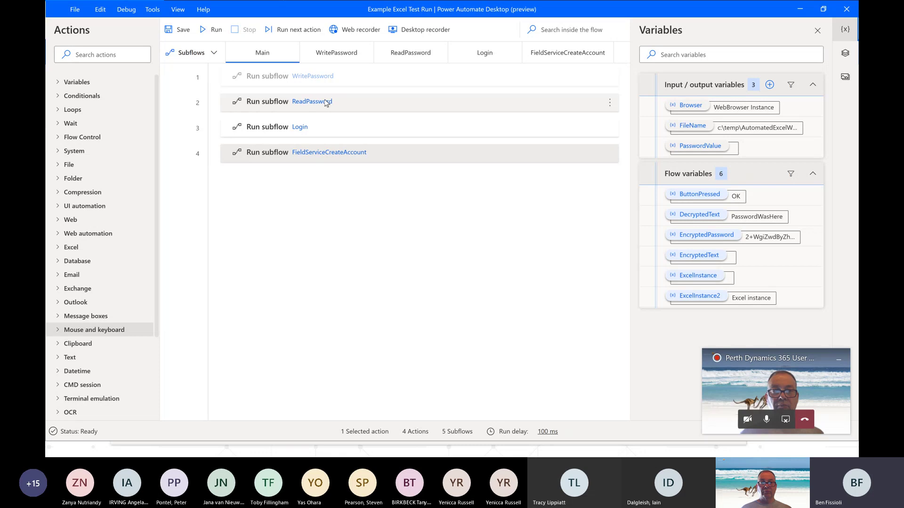
click(327, 103)
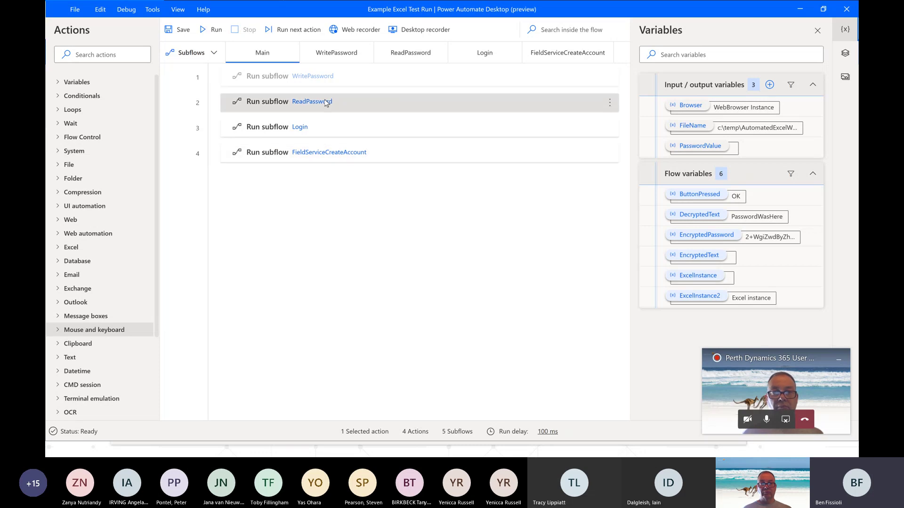
click(399, 60)
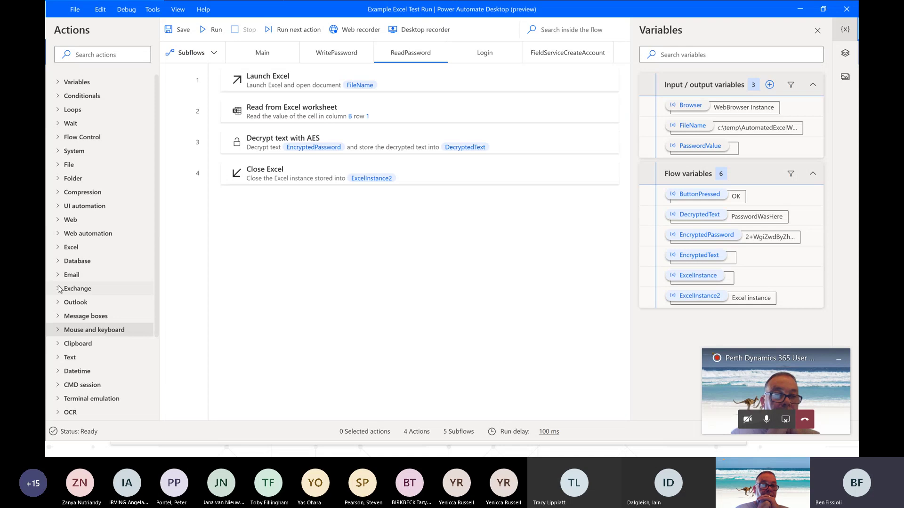
click(60, 249)
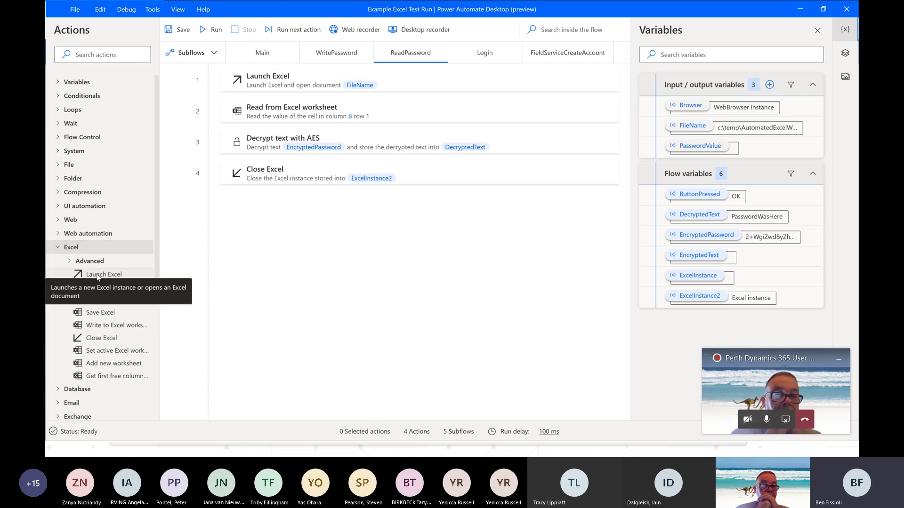
drag(95, 274, 129, 267)
- Inspect the Launch Excel step's parameters without saving, and demonstrate moving the Decrypt text with AES step
click(386, 87)
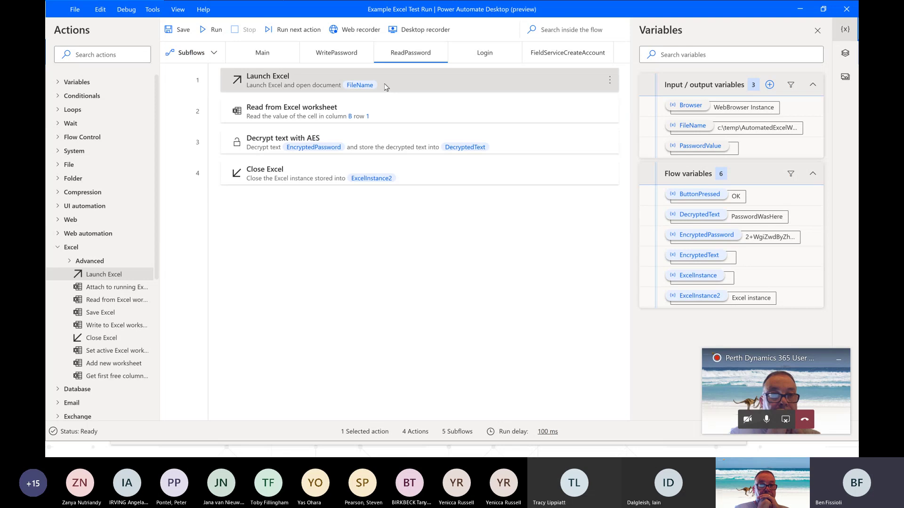
double_click(386, 87)
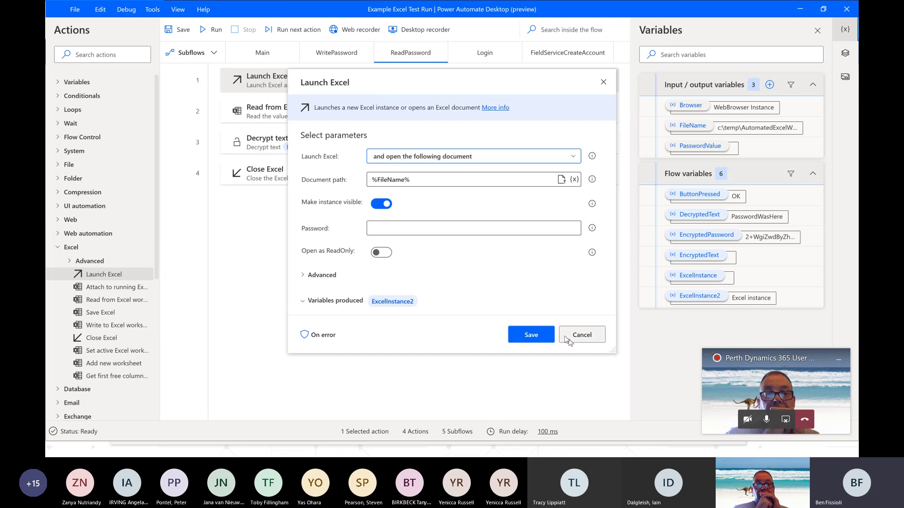
click(579, 335)
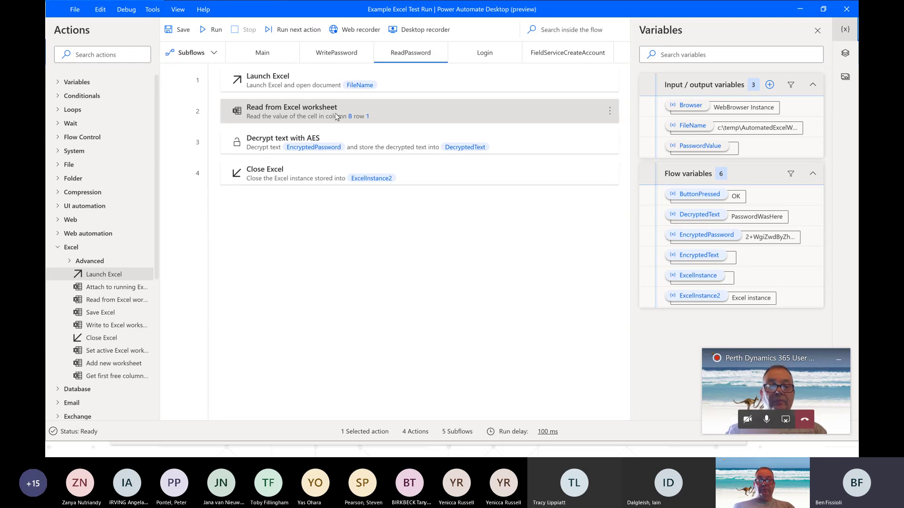
drag(337, 142, 363, 141)
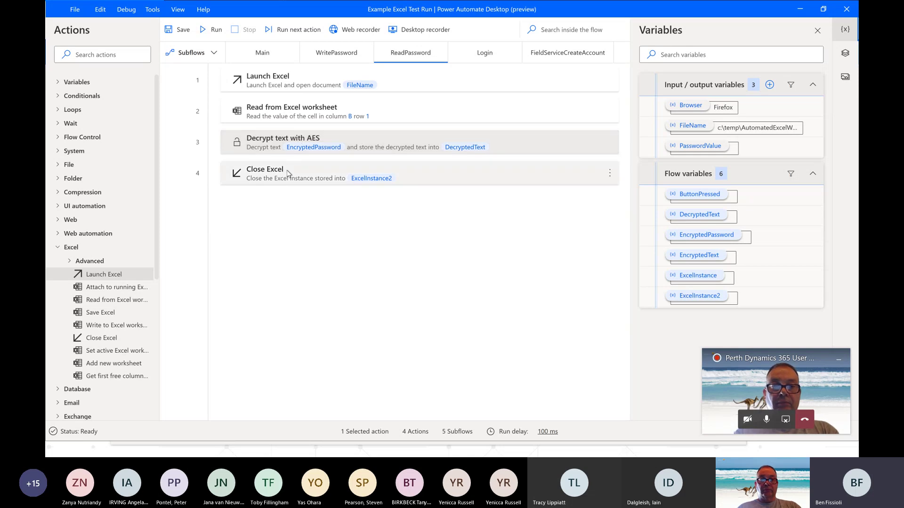
- Open the Login subflow through its Run subflow step in Main
click(274, 58)
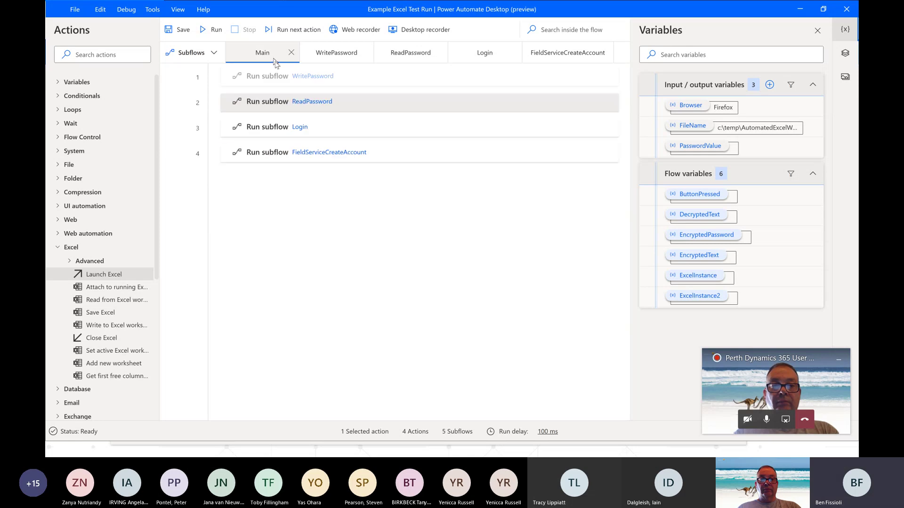
click(320, 133)
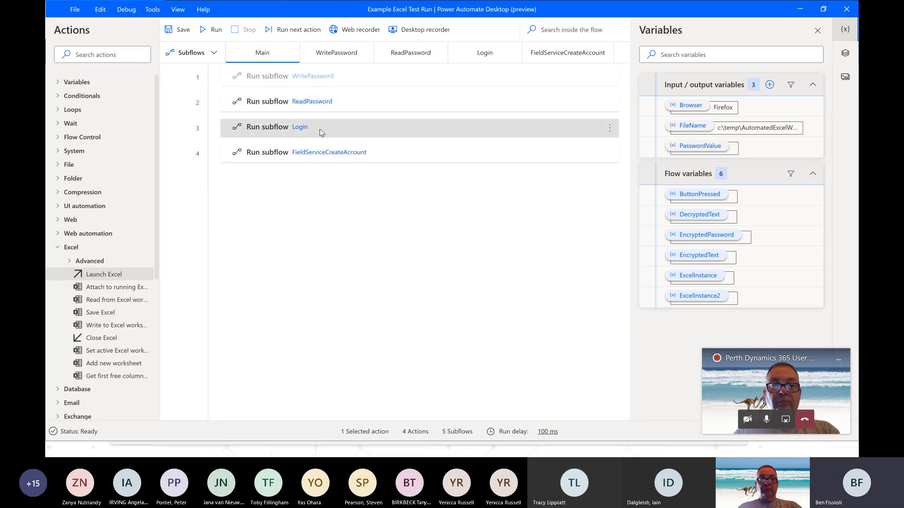
click(483, 57)
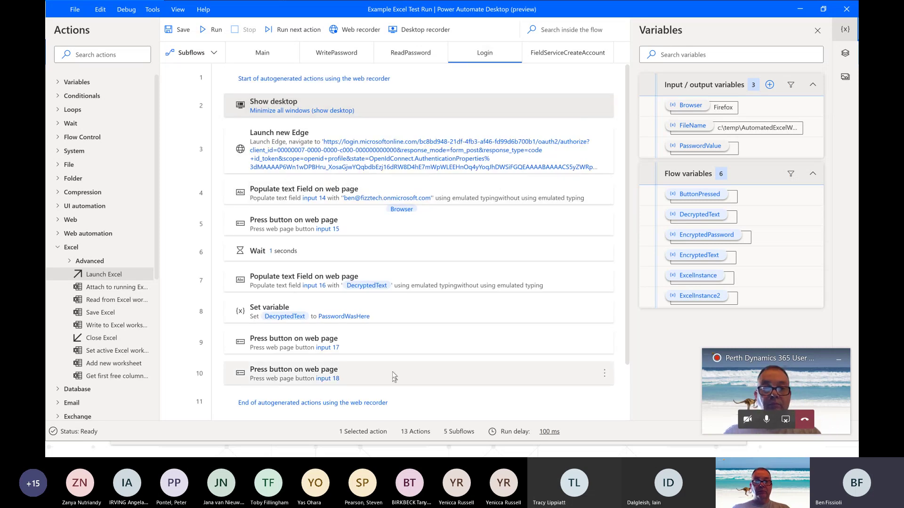
- Start a web recorder session in Microsoft Edge and navigate to the Bing home page
click(349, 31)
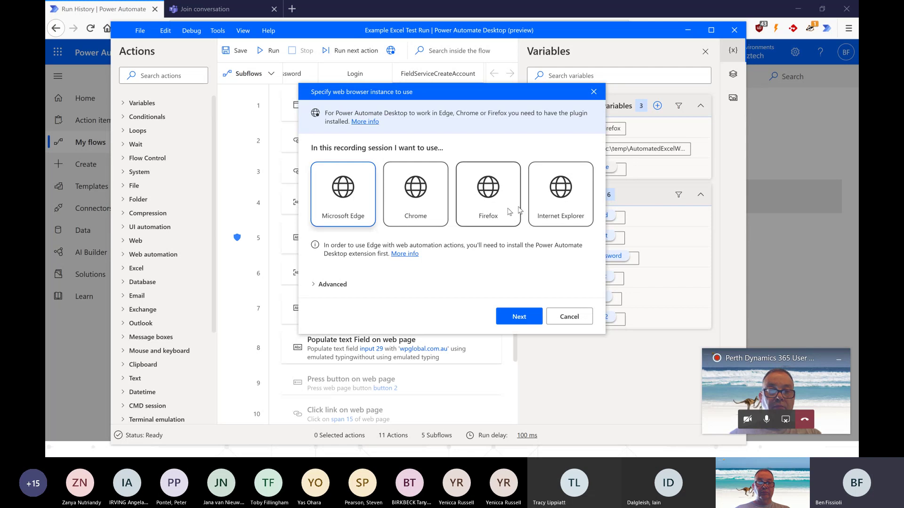
click(526, 320)
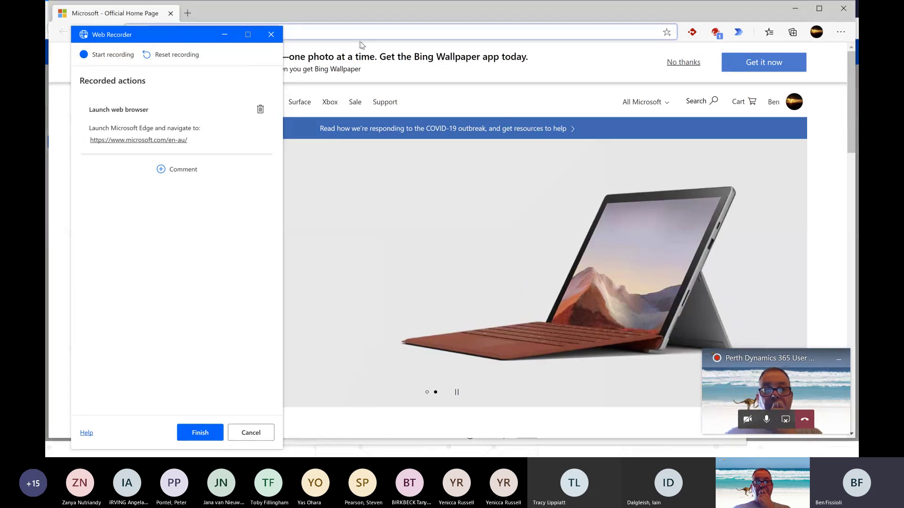
text(google.com)
key(Return)
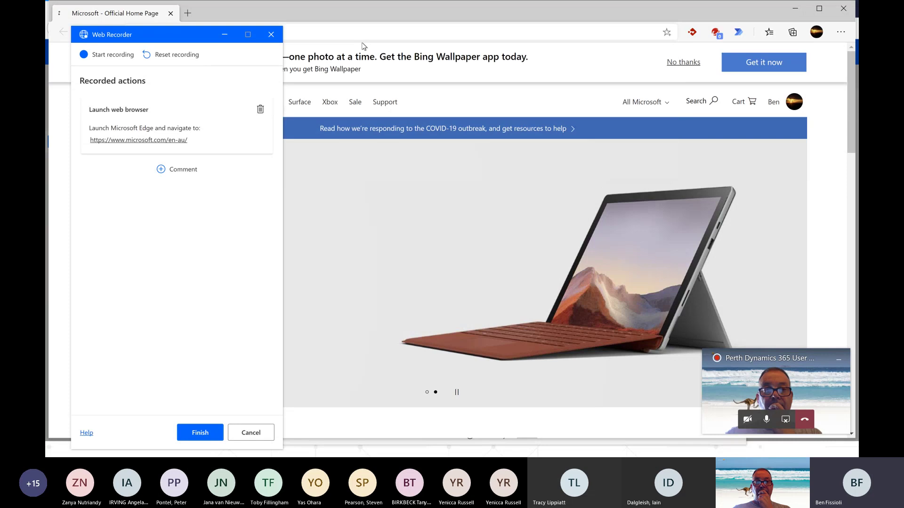
click(362, 32)
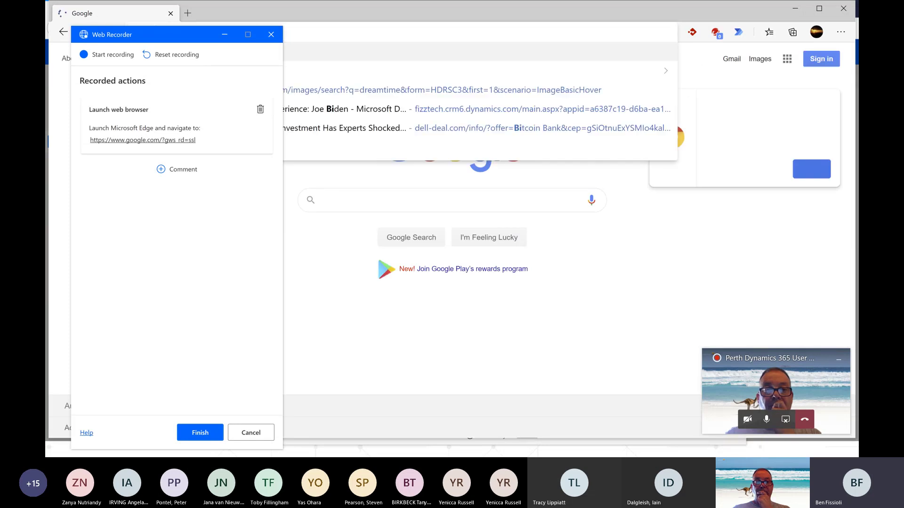
text(bi)
key(Return)
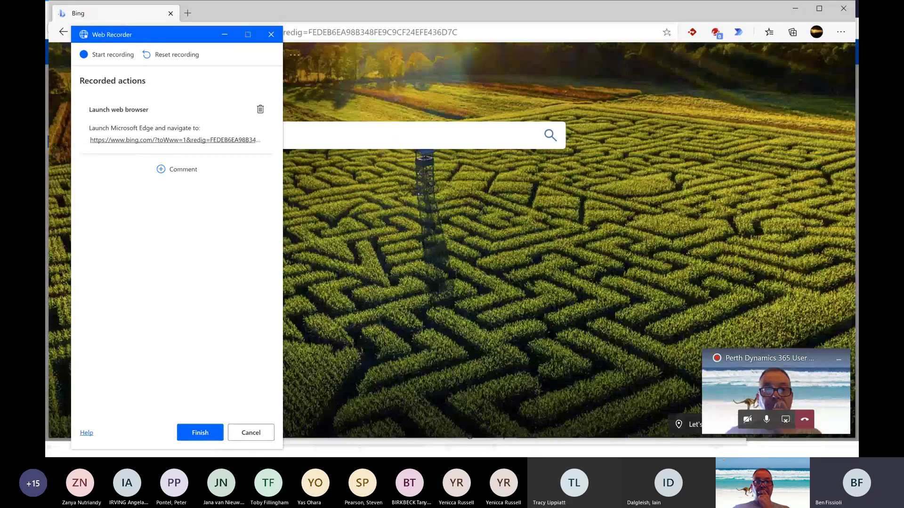
- Record a Bing search for 'hello world', then pause the recording
click(107, 54)
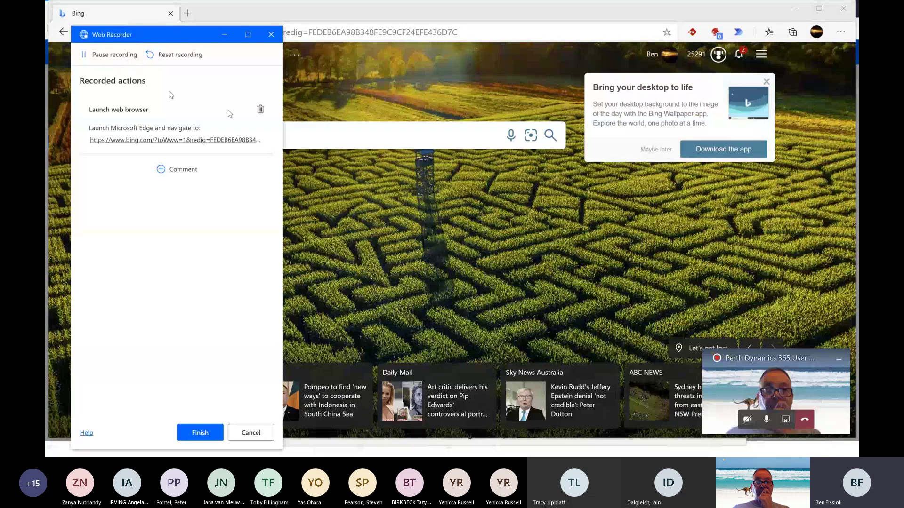
click(313, 135)
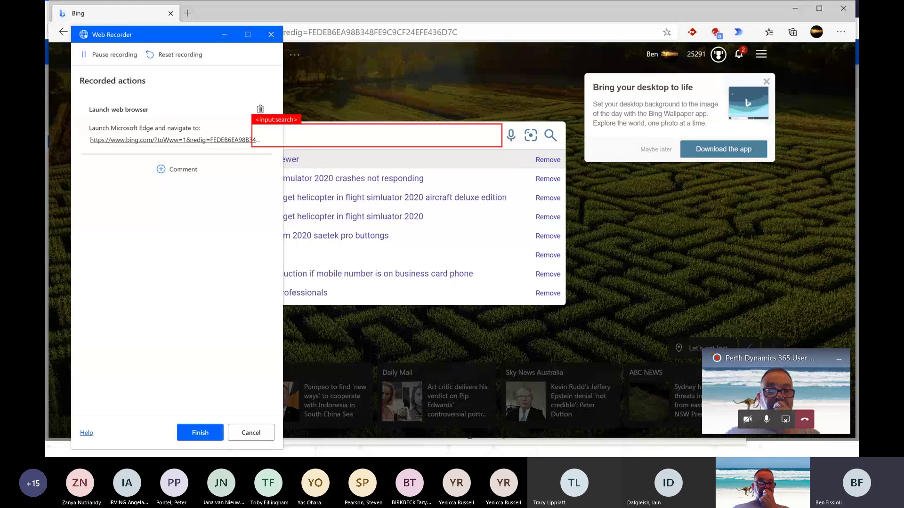
text(hello world)
key(Return)
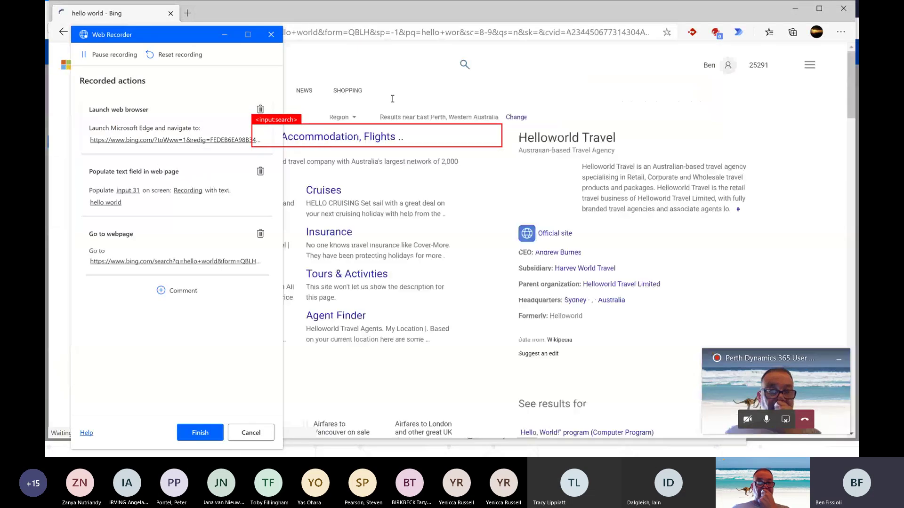
click(97, 55)
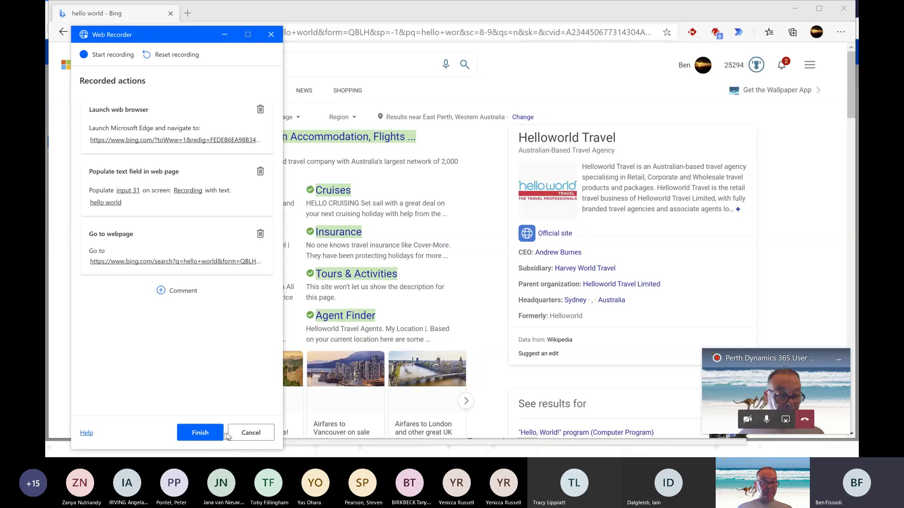
- Cancel the web recording, review the Login subflow's actions, and switch to the Main subflow
click(243, 432)
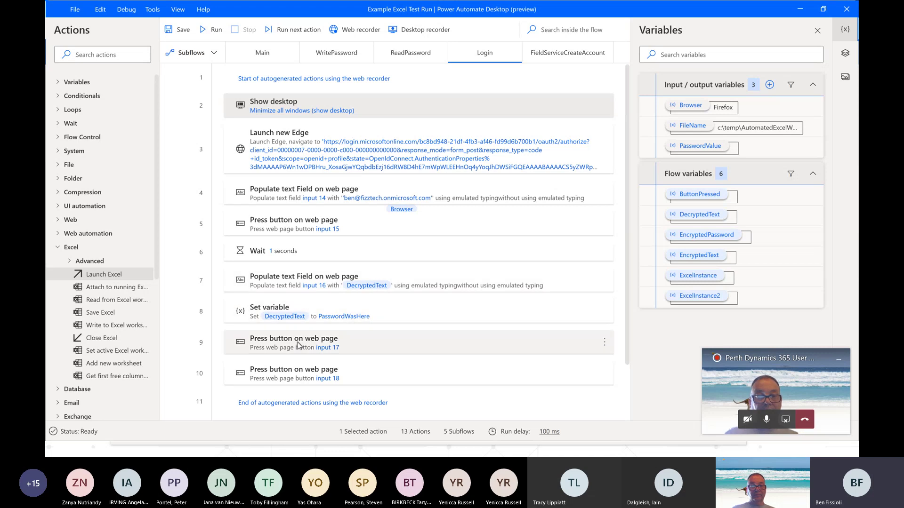
scroll(307, 367, down, 1)
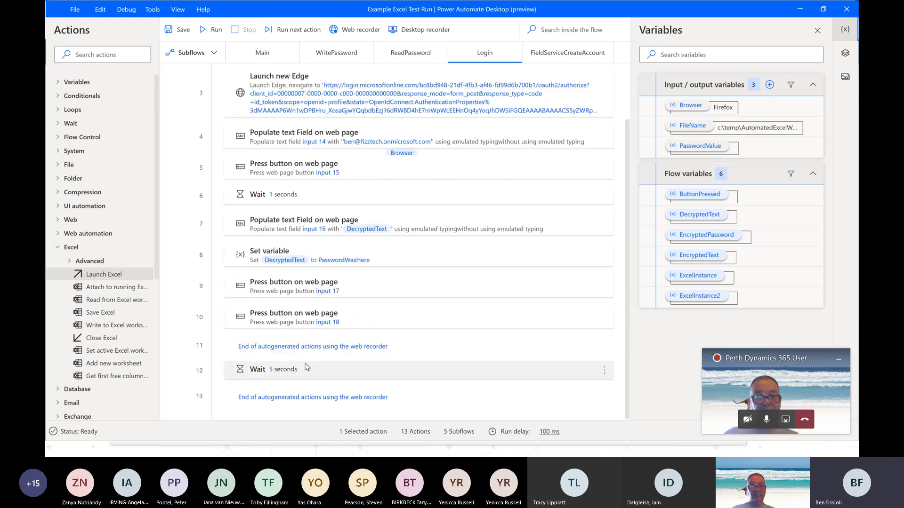
scroll(307, 367, up, 1)
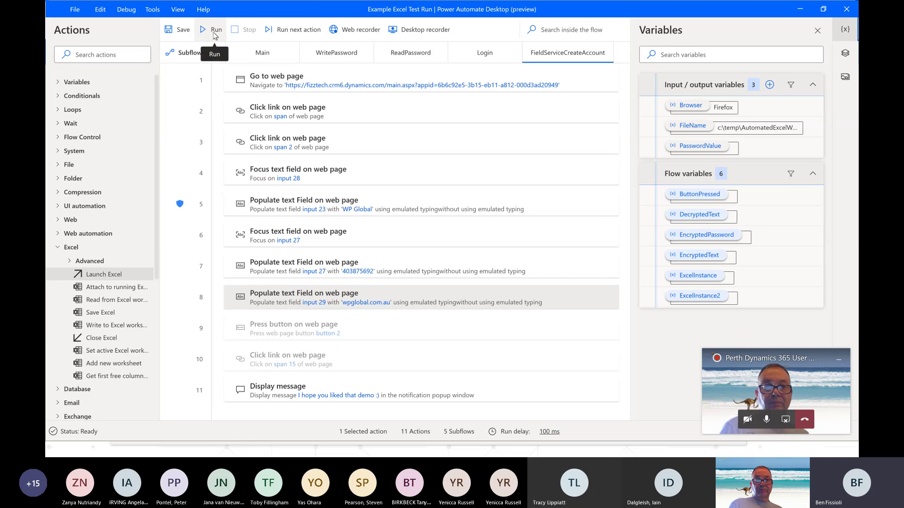
click(262, 52)
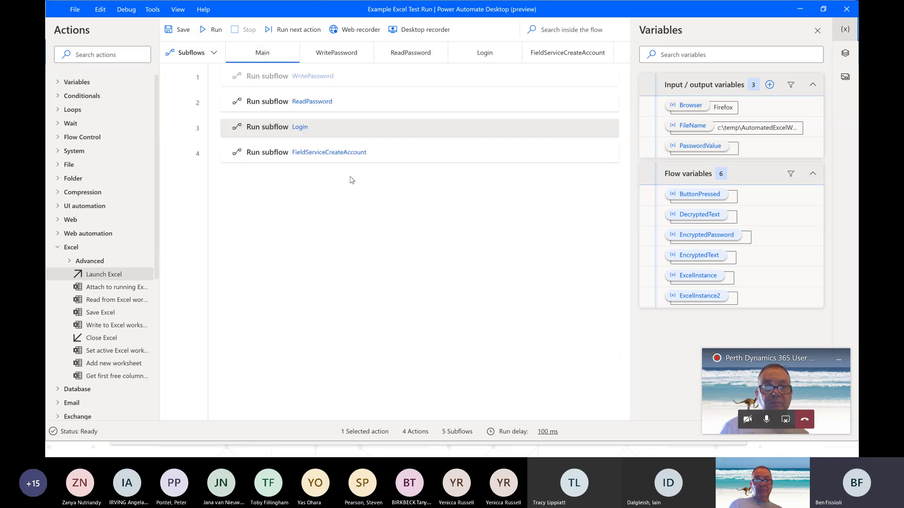
- Run the desktop flow, acknowledge the demo message, Save & Close the WP Global account, and close the browser
click(214, 35)
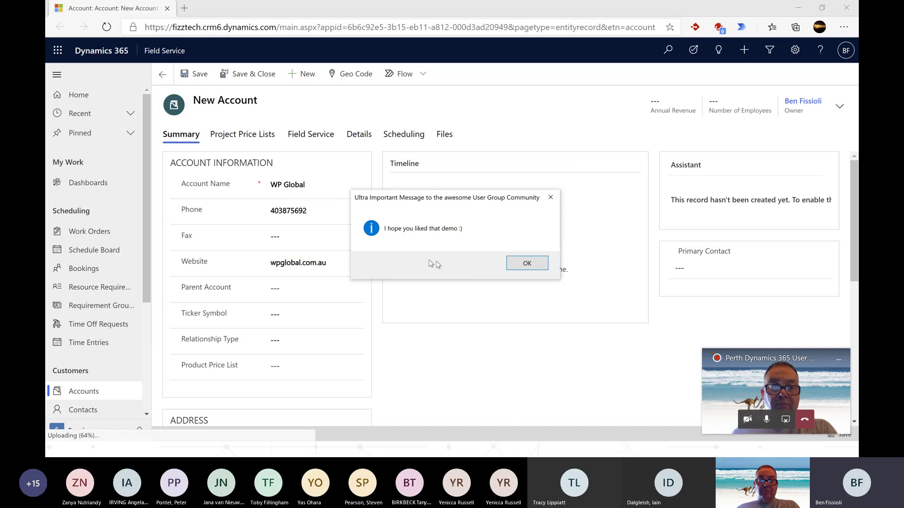
click(527, 264)
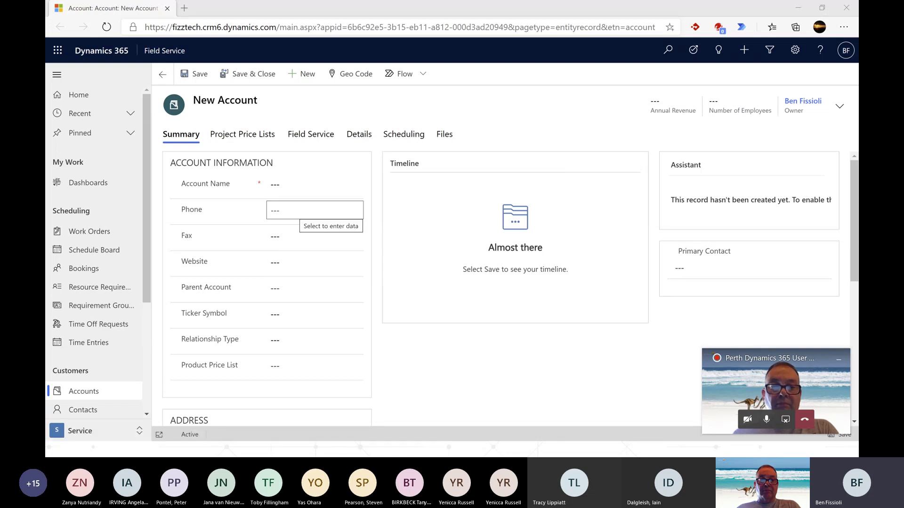
click(243, 75)
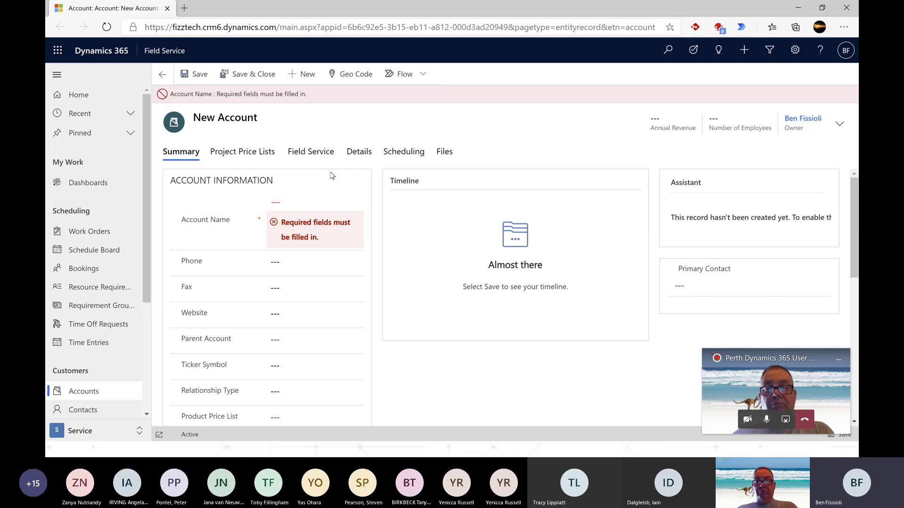
click(844, 10)
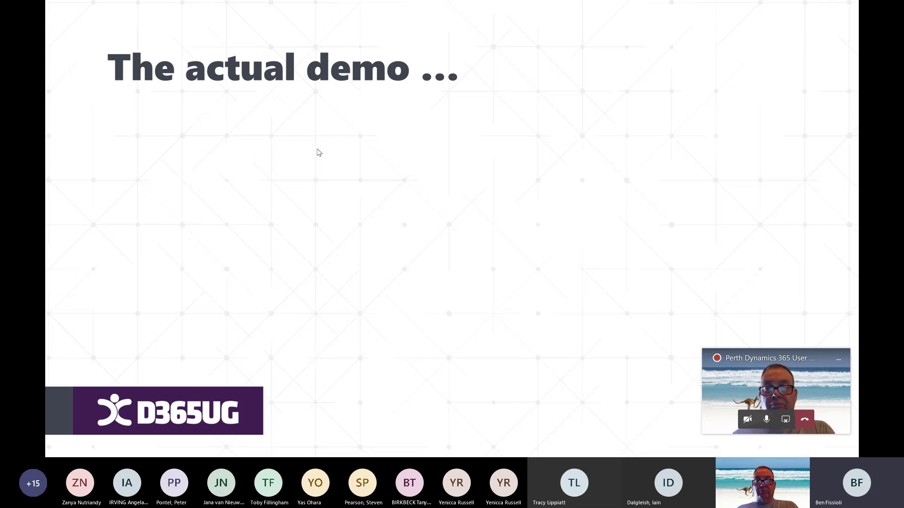
- Back in the browser, dismiss the launch notice and cancel both desktop-app launch prompts for Example Excel Test Run
key(alt+Tab)
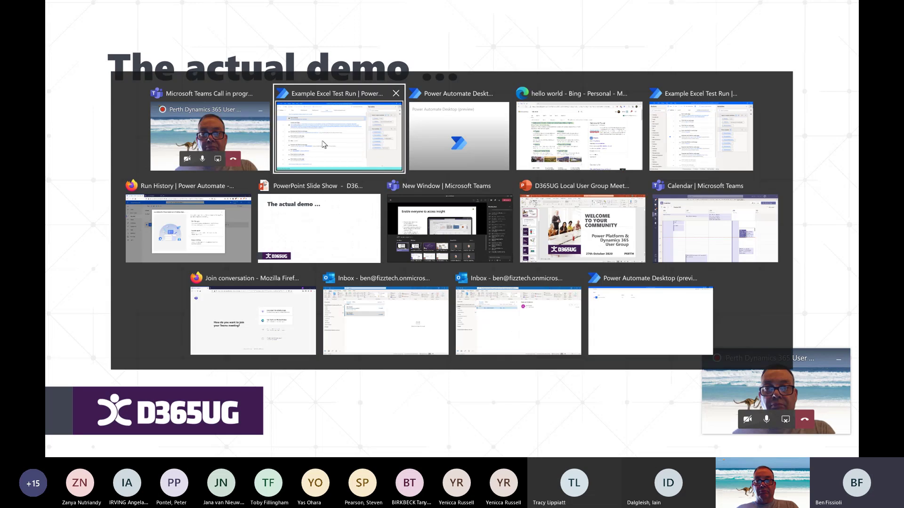
click(170, 202)
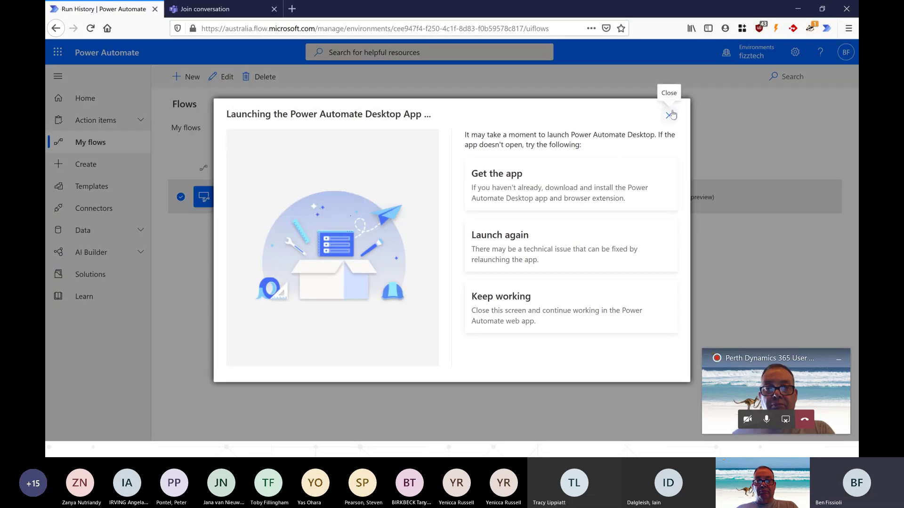
click(669, 115)
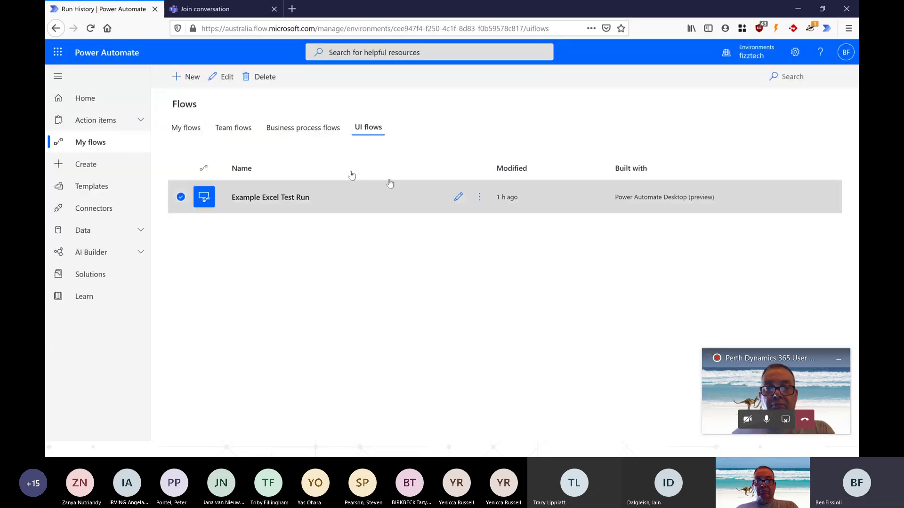
click(458, 197)
click(496, 333)
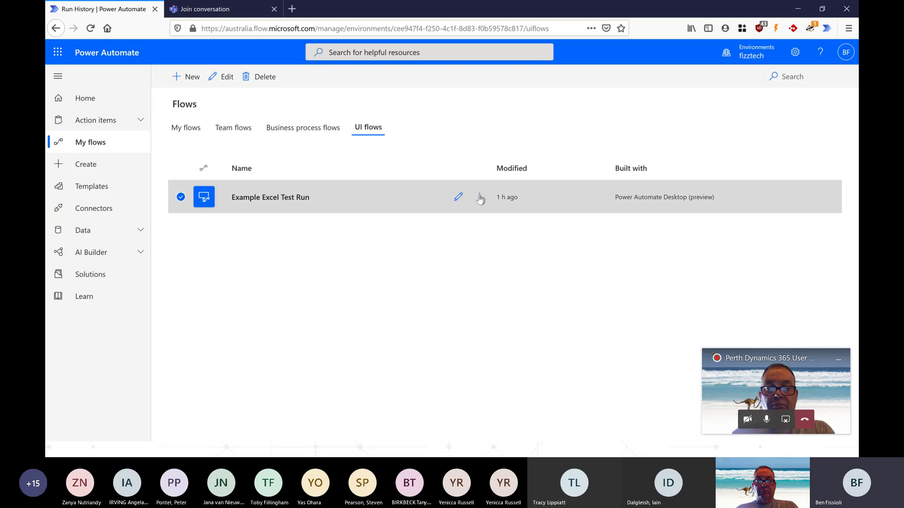
click(479, 198)
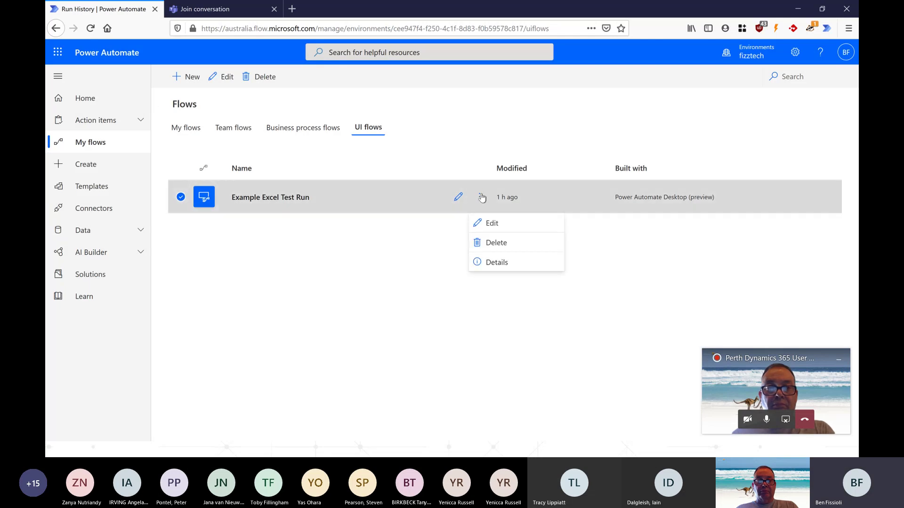
click(488, 225)
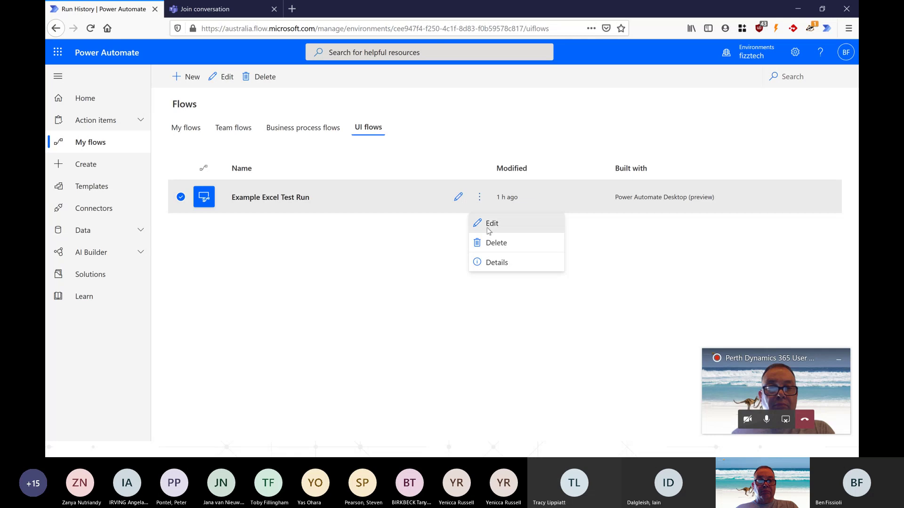
click(551, 335)
- Open Example Excel Test Run's details page, open and close its Details edit panel
click(296, 198)
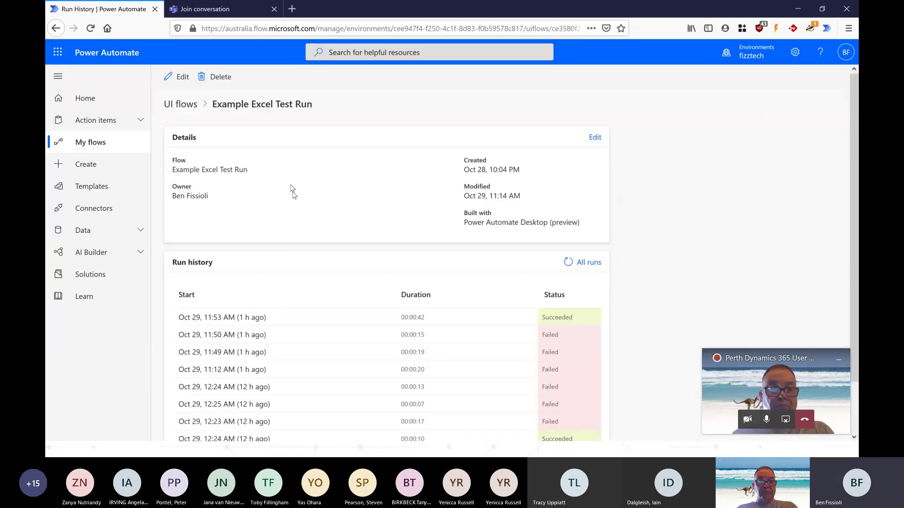
click(595, 137)
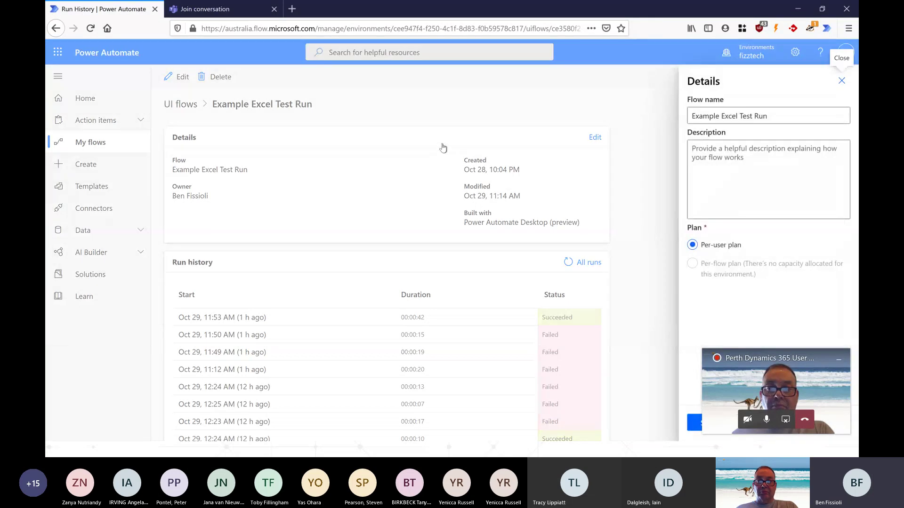
click(842, 82)
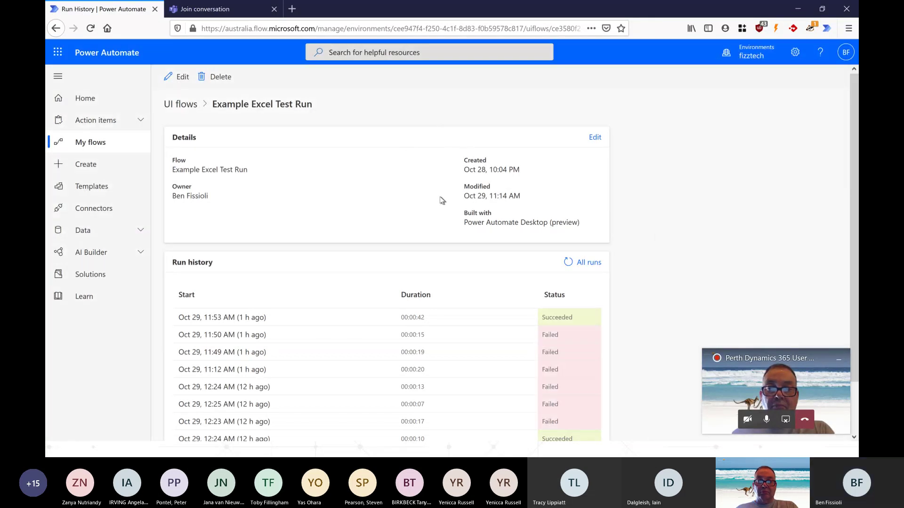
key(alt+Tab)
- Check Example Excel Test Run's options in the desktop flows console, then minimize the console and editor
click(469, 134)
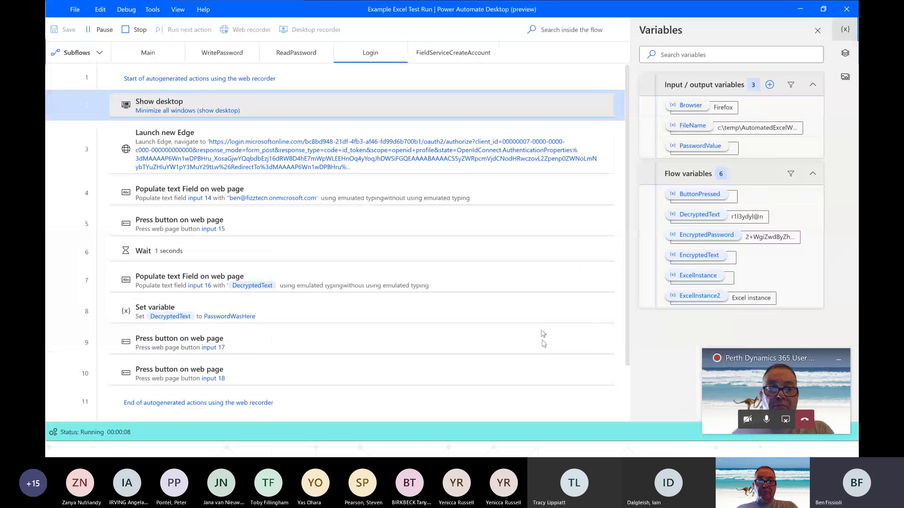
key(alt+Tab)
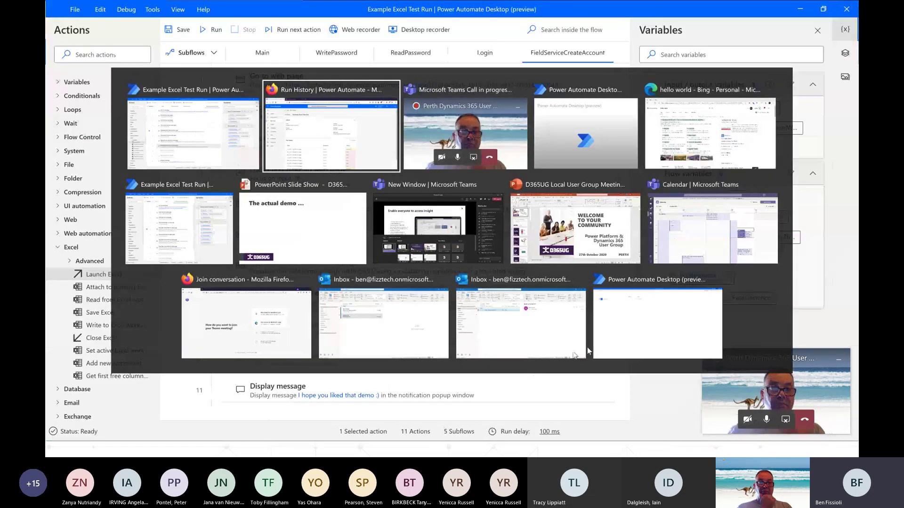
click(654, 330)
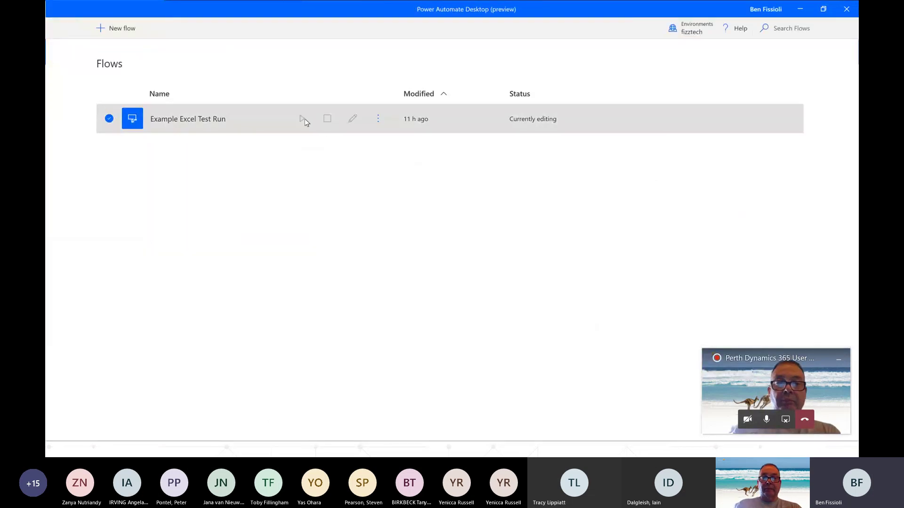
click(378, 119)
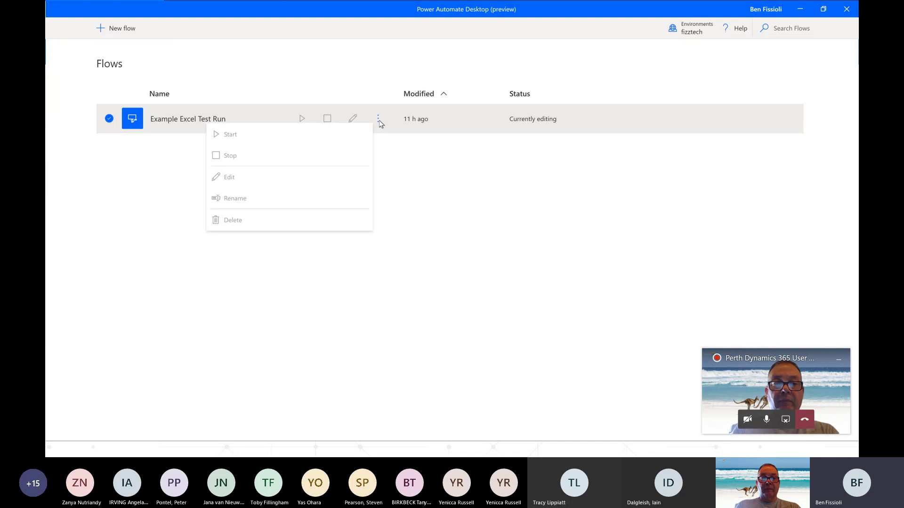
click(377, 122)
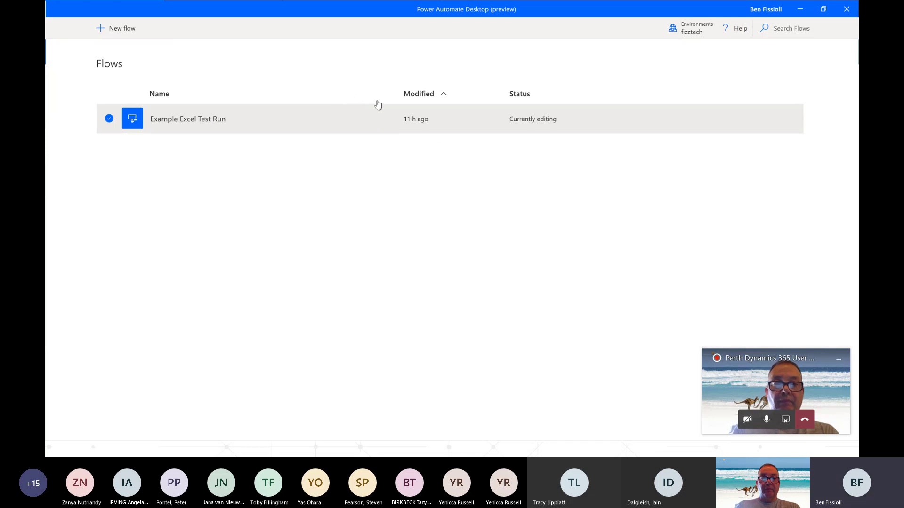
mouse_move(413, 114)
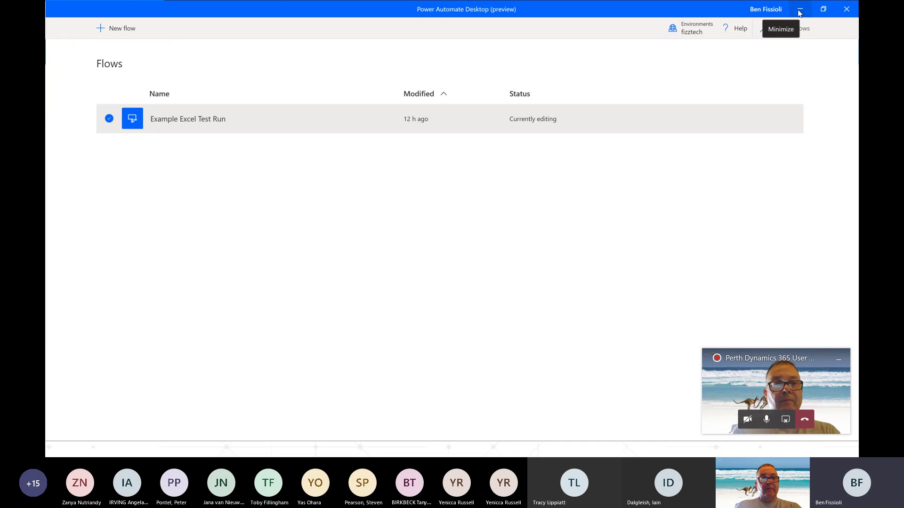
click(799, 10)
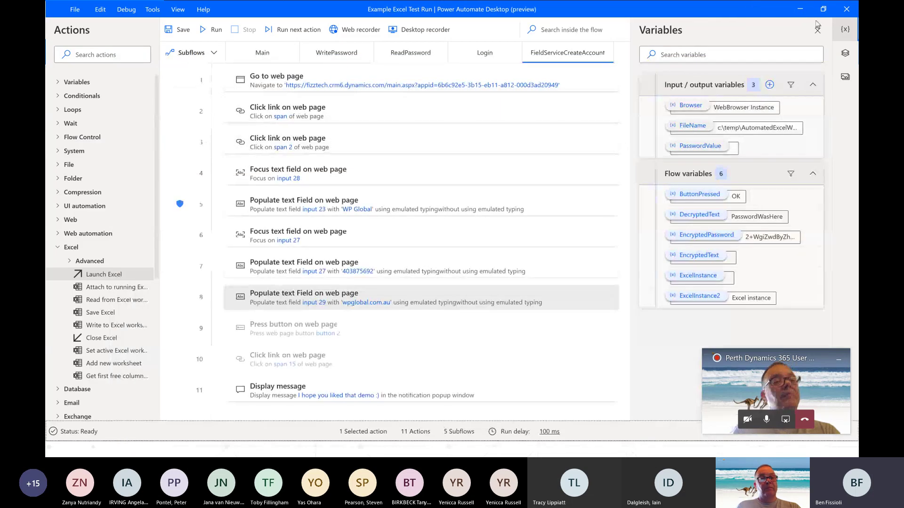
click(799, 9)
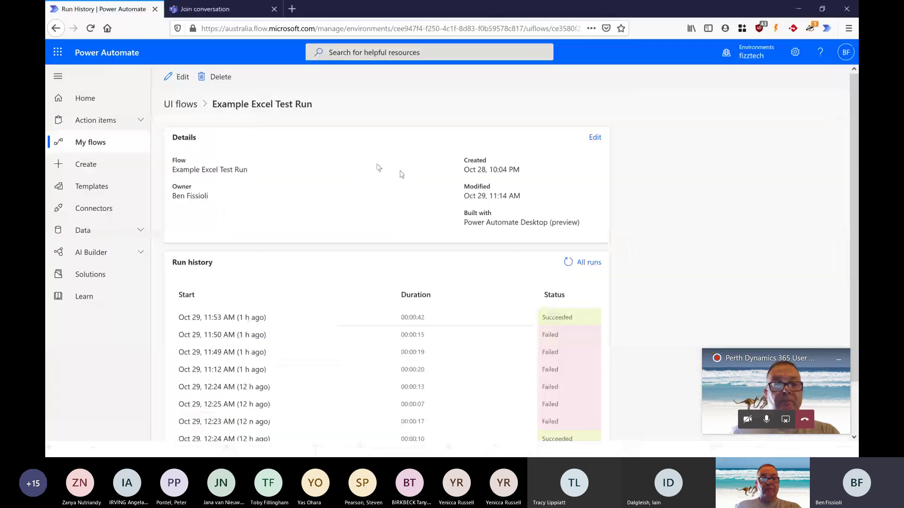
- Open the 'Run Flow UI when Email Received' cloud flow from My flows in the editor
click(184, 108)
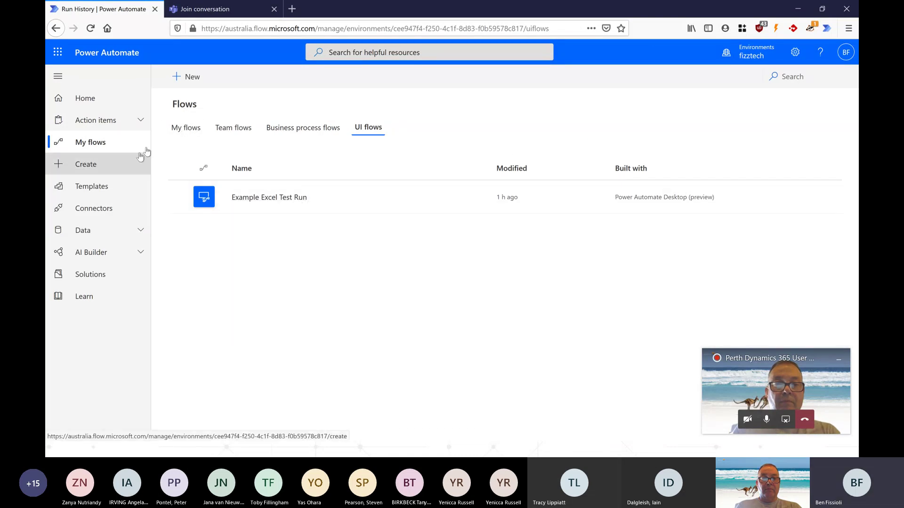
click(186, 127)
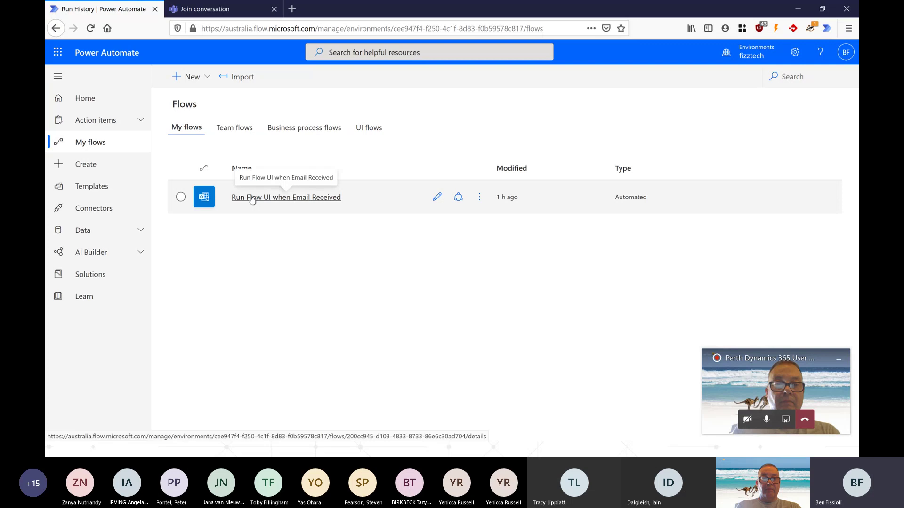
click(252, 198)
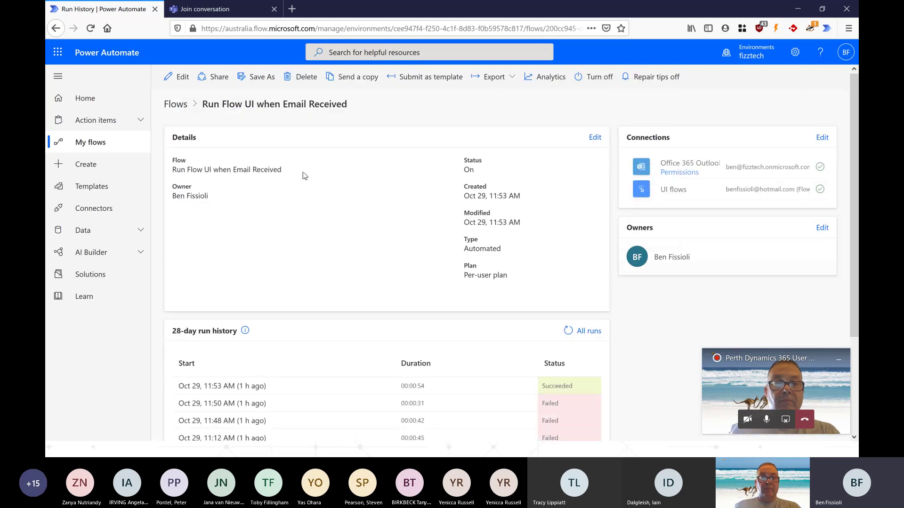
click(182, 77)
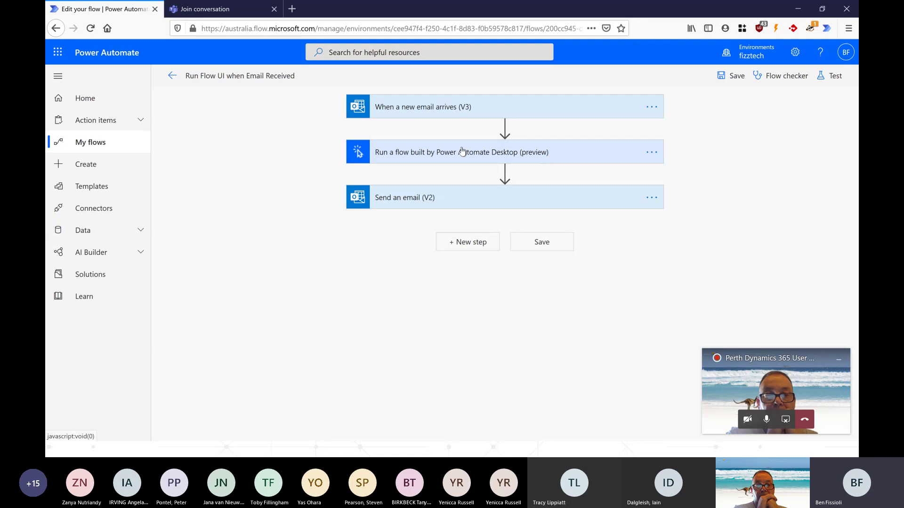
- Switch the desktop flow step's Run Mode to Unattended and back to Attended, then exit to the details page
click(531, 157)
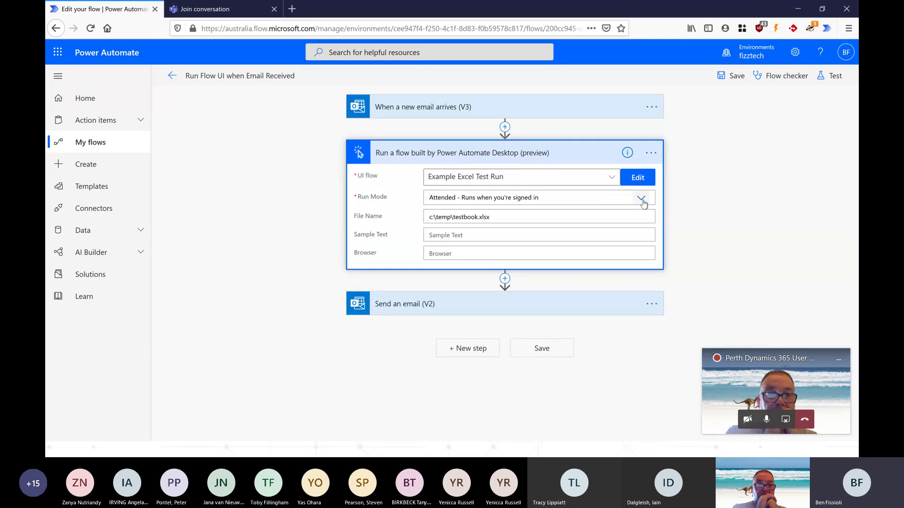
click(641, 199)
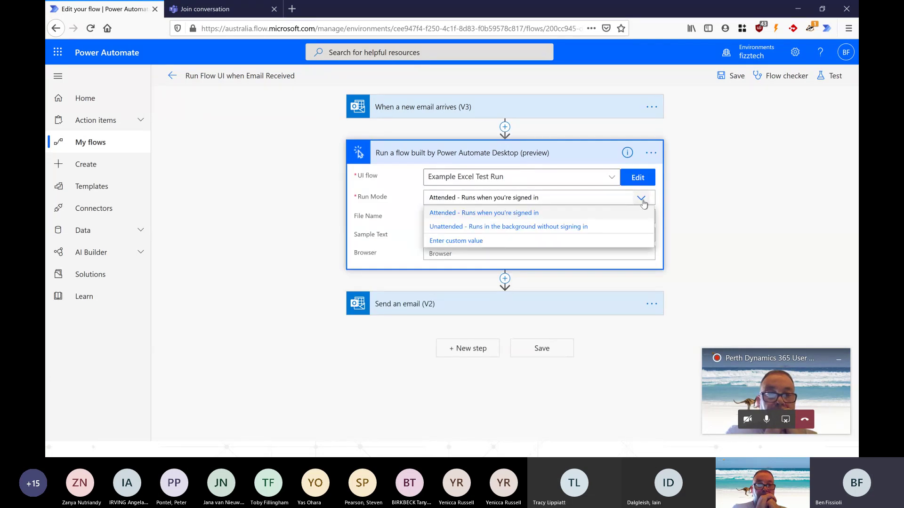
click(617, 230)
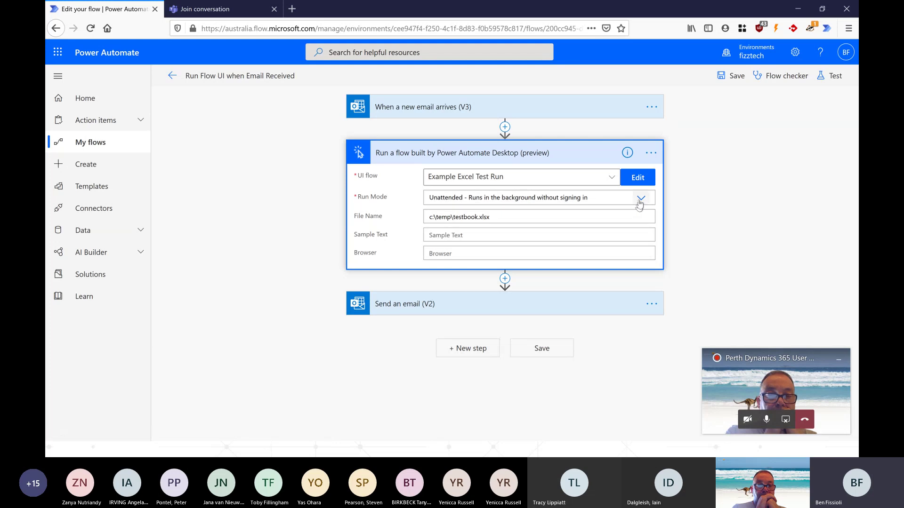
click(641, 199)
click(586, 210)
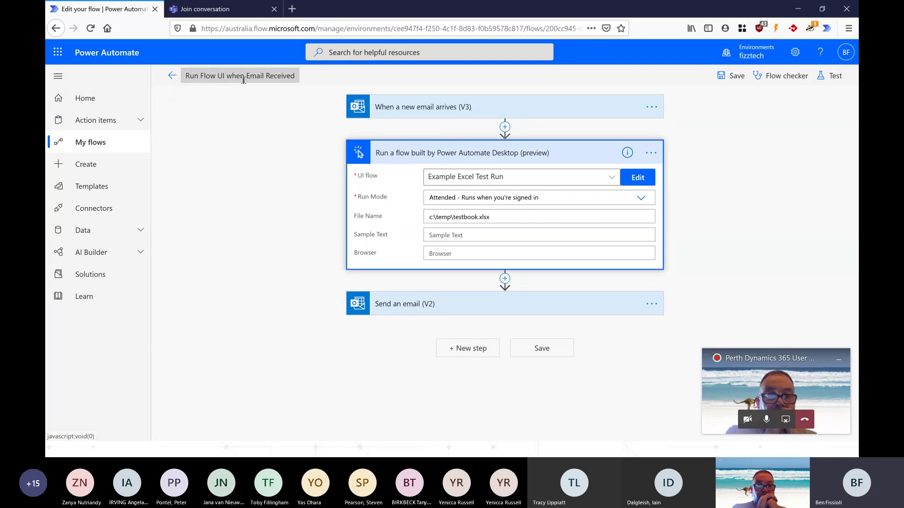
click(172, 75)
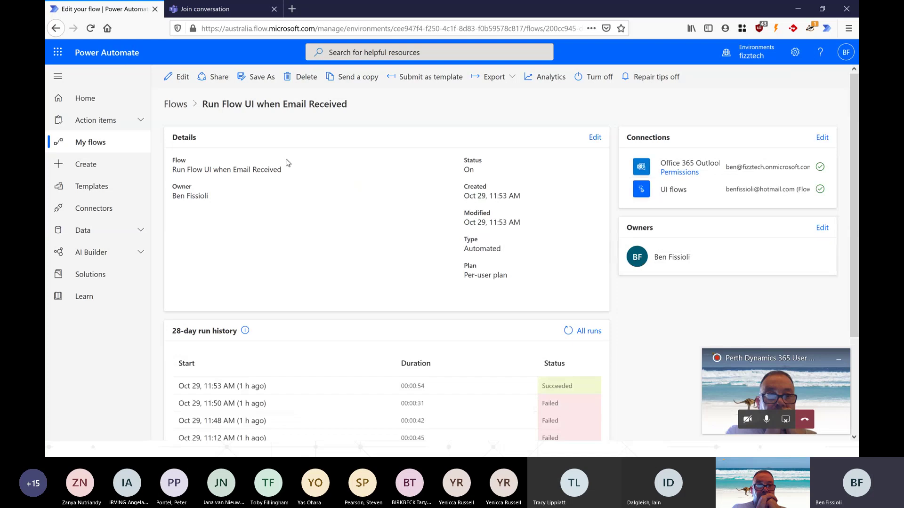
key(alt+Tab)
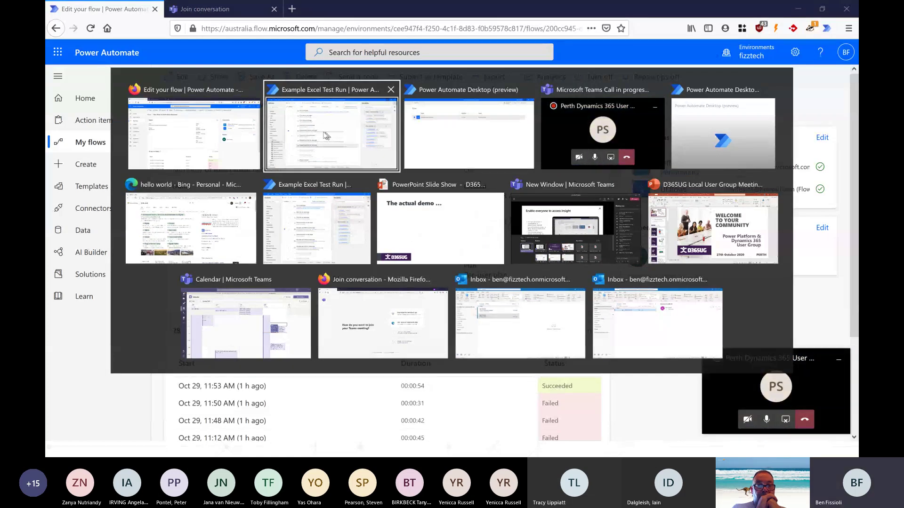
- In the Outlook inbox, view the RUN UI FLOW #1 and Flow UI Test Ran Successfully emails
click(494, 281)
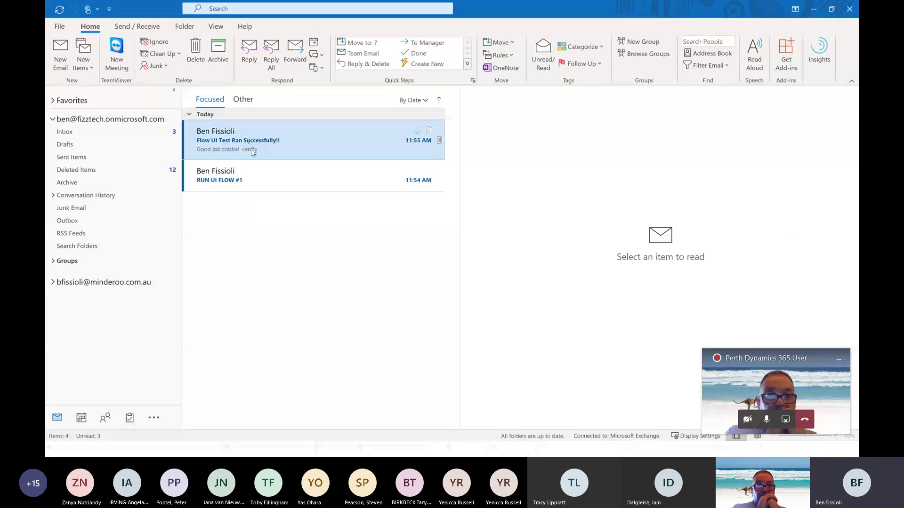
click(249, 179)
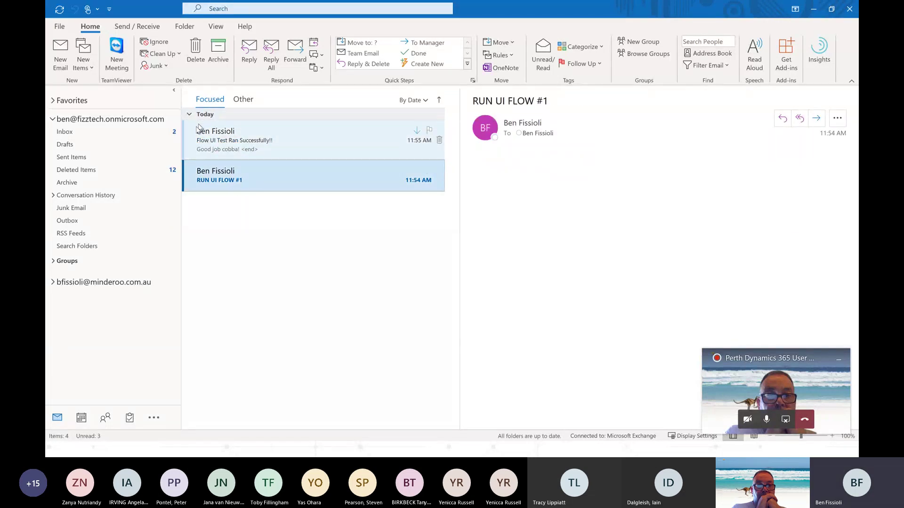
click(232, 149)
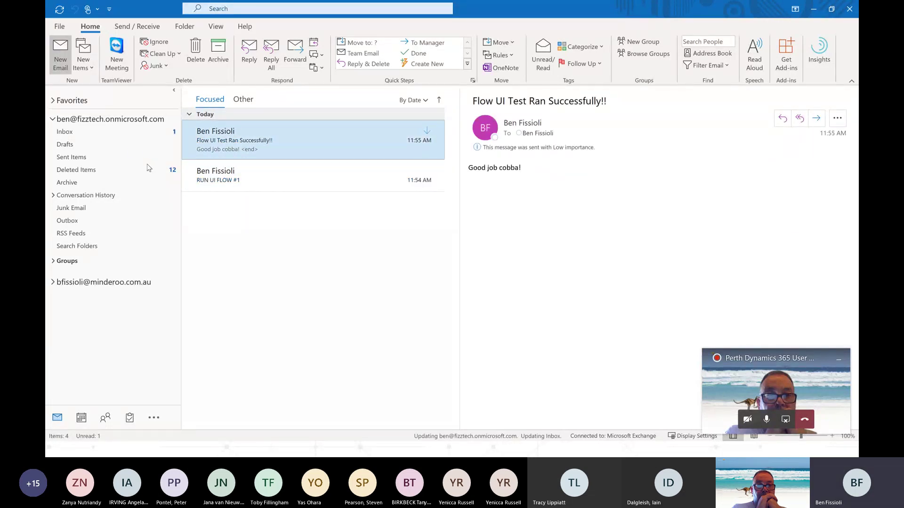
- Send a new email addressed to yourself with the subject 'RUN UI FLOW #1'
key(ctrl+n)
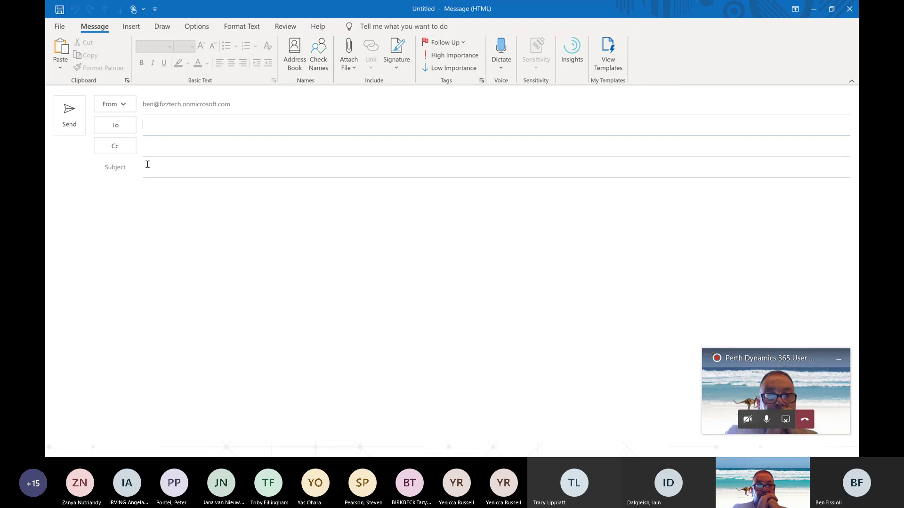
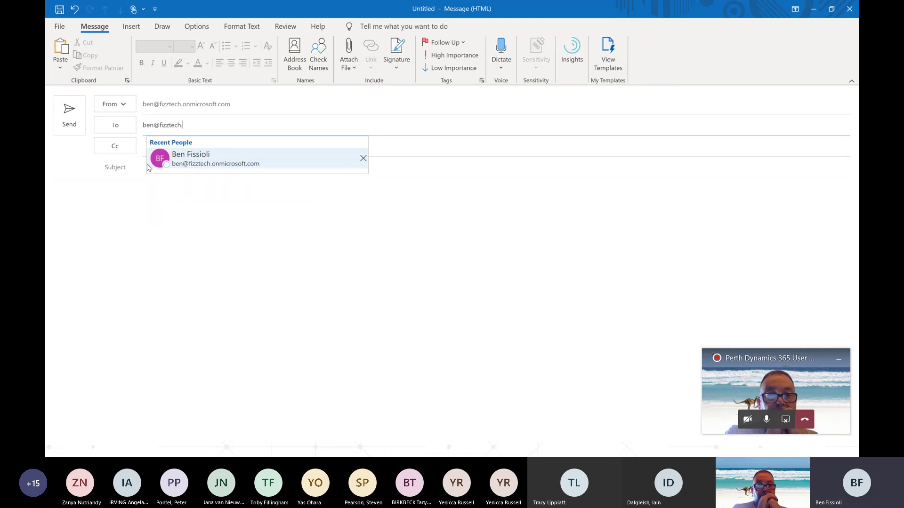
click(148, 167)
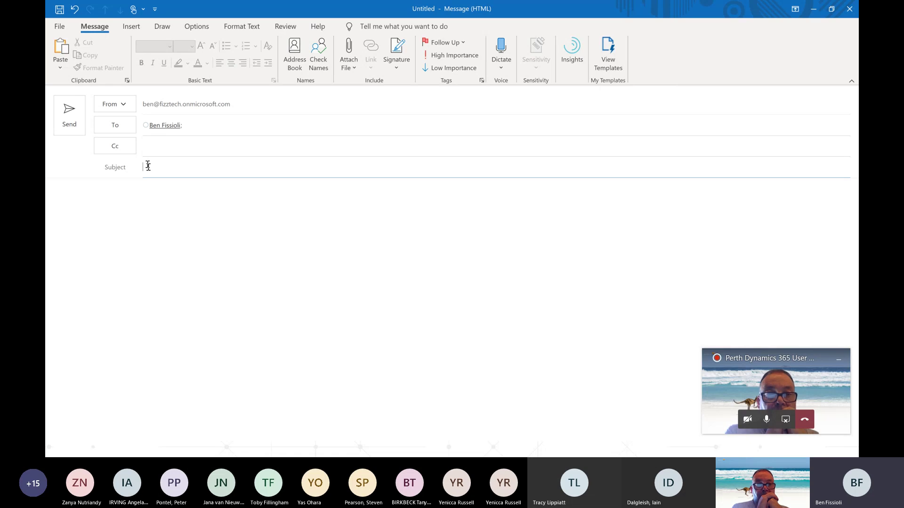
text(RUN UI )
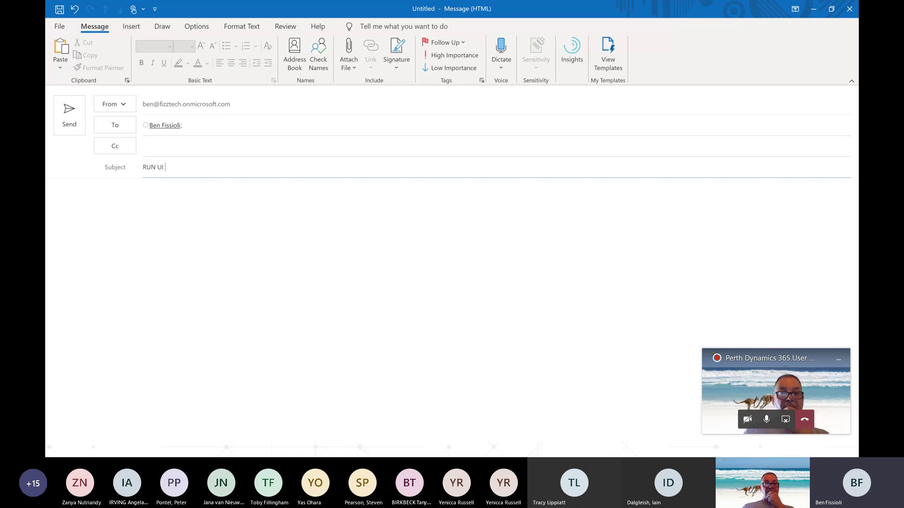
text(FLOW #1)
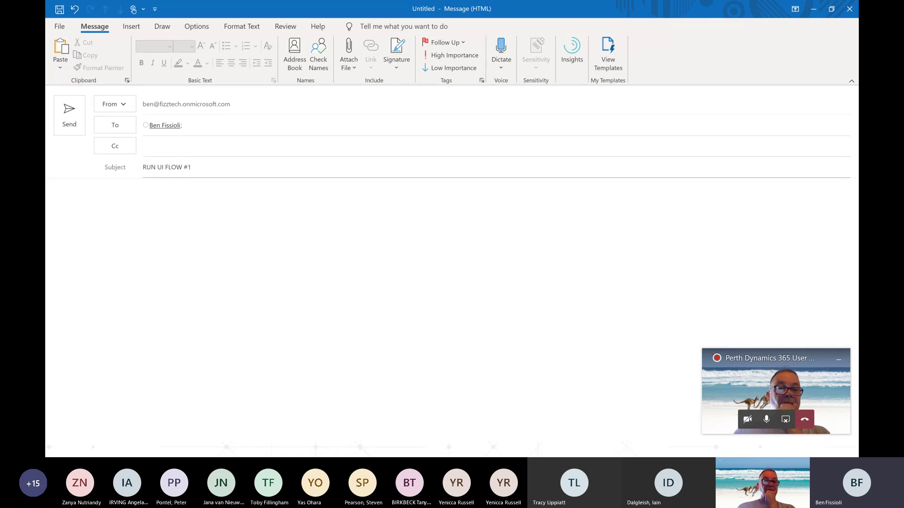
click(63, 114)
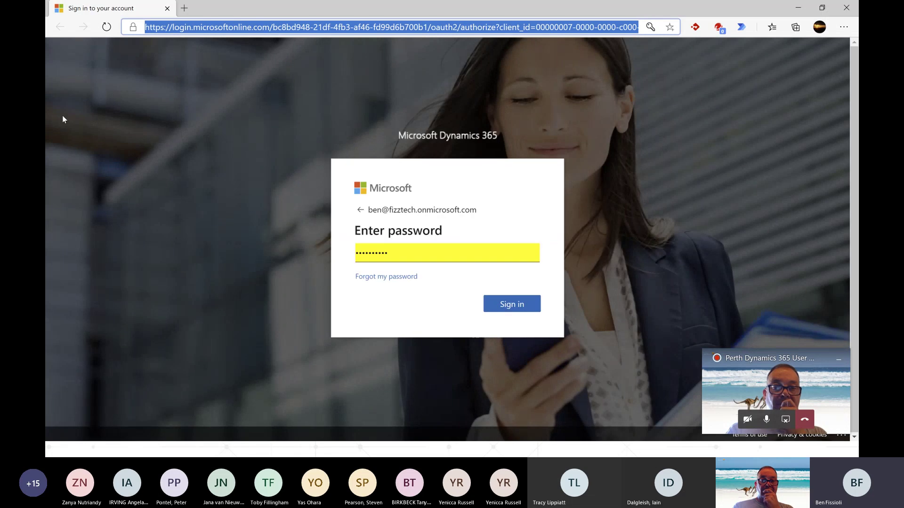
- Sign in to Dynamics 365, fill account name 'WP Global' and its phone number, then dismiss the demo message
key(Return)
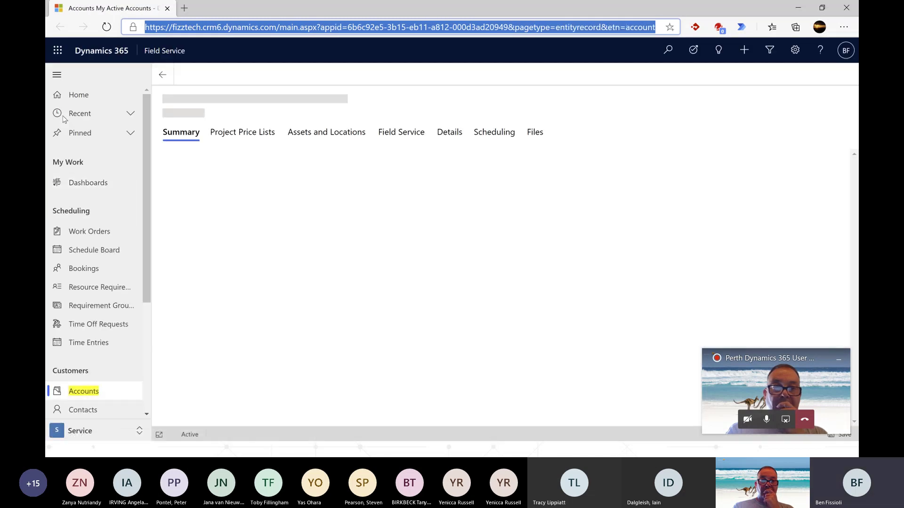
text(WP Global)
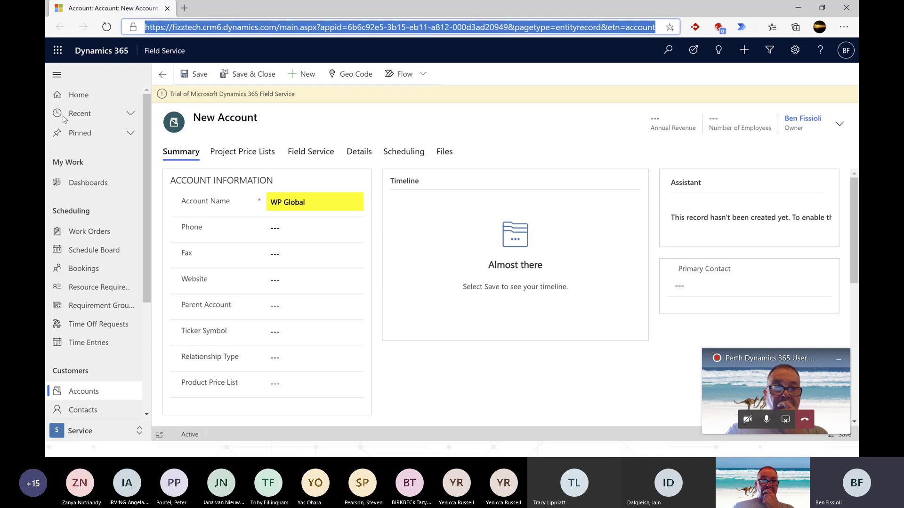
key(Tab)
text(403875692)
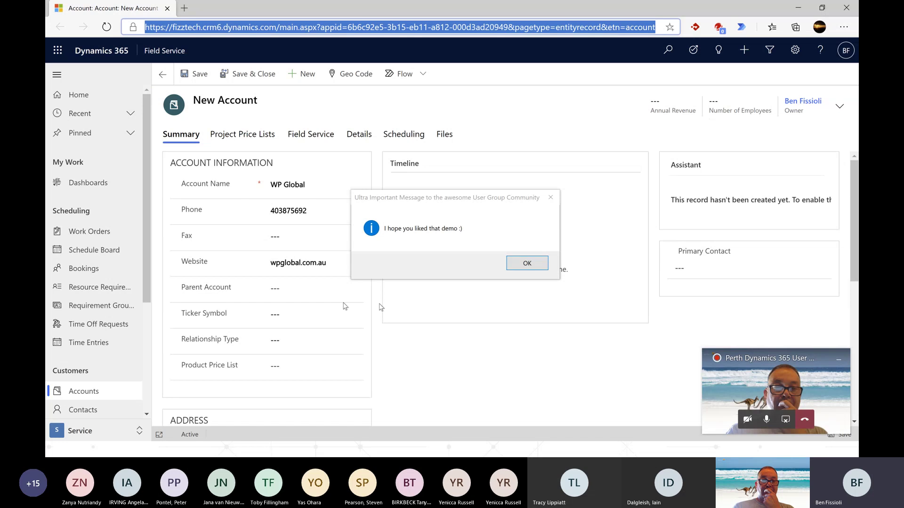
click(523, 265)
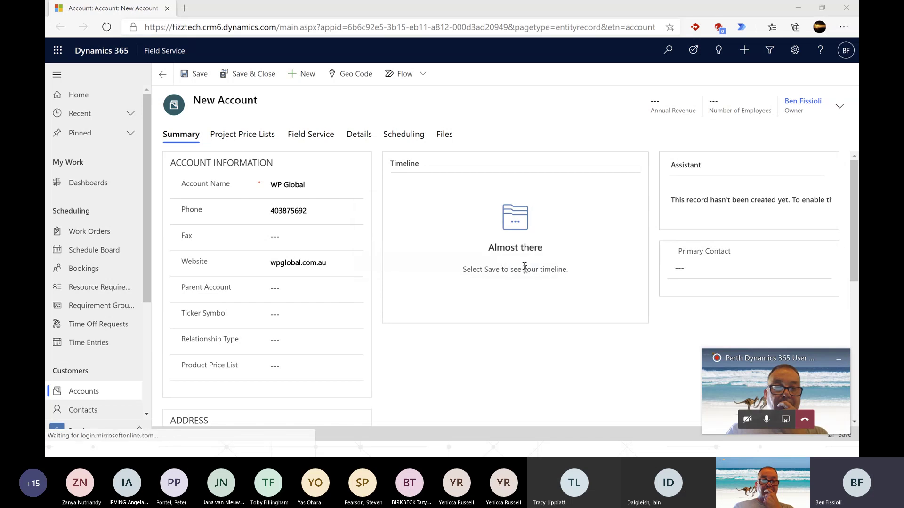
- Return to My flows, refresh the list, and open the Run Flow UI when Email Received flow
click(798, 8)
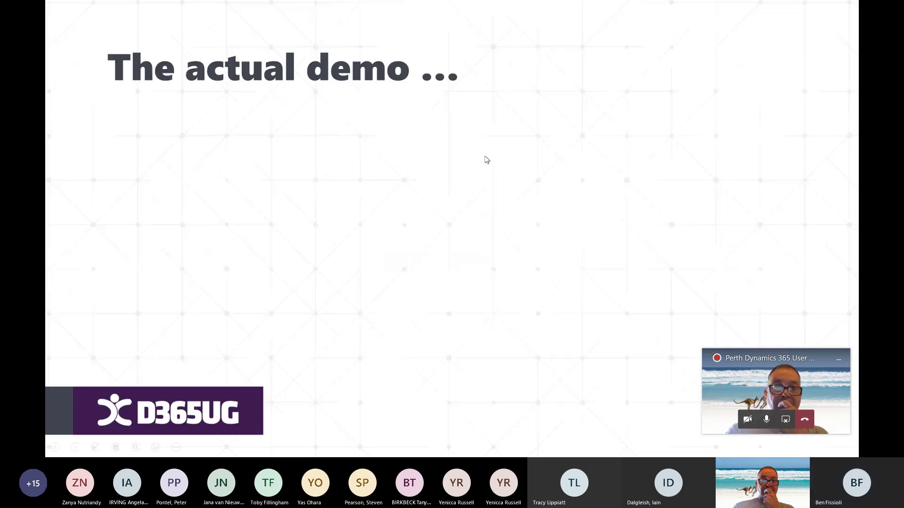
key(alt+Tab)
key(alt+Tab)
key(alt+Tab)
key(alt+Tab)
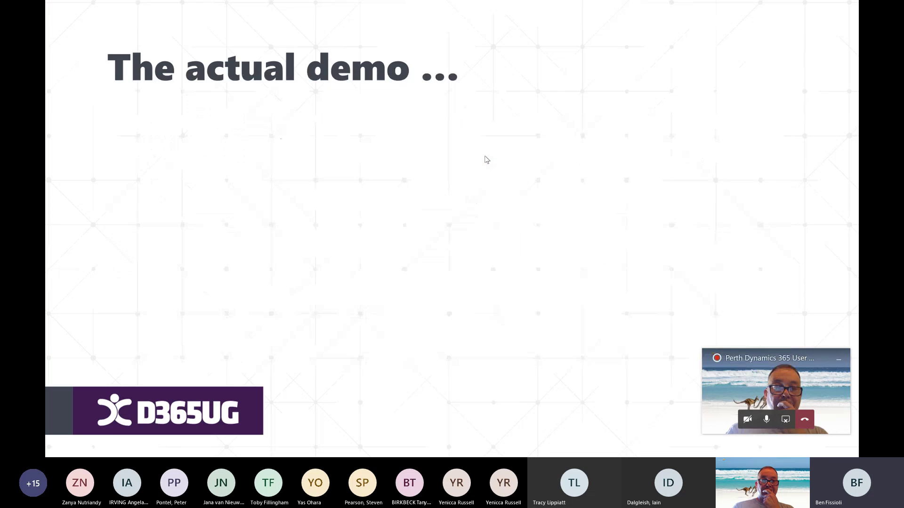
click(171, 101)
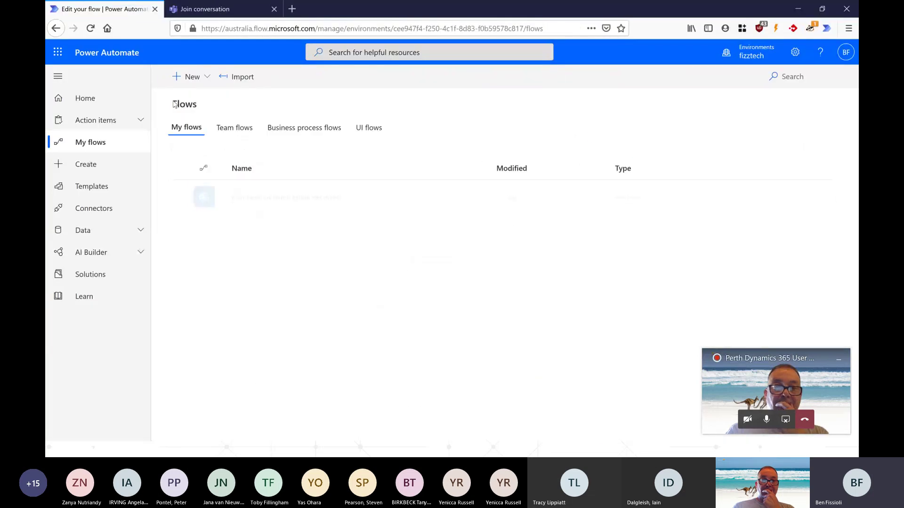
click(290, 199)
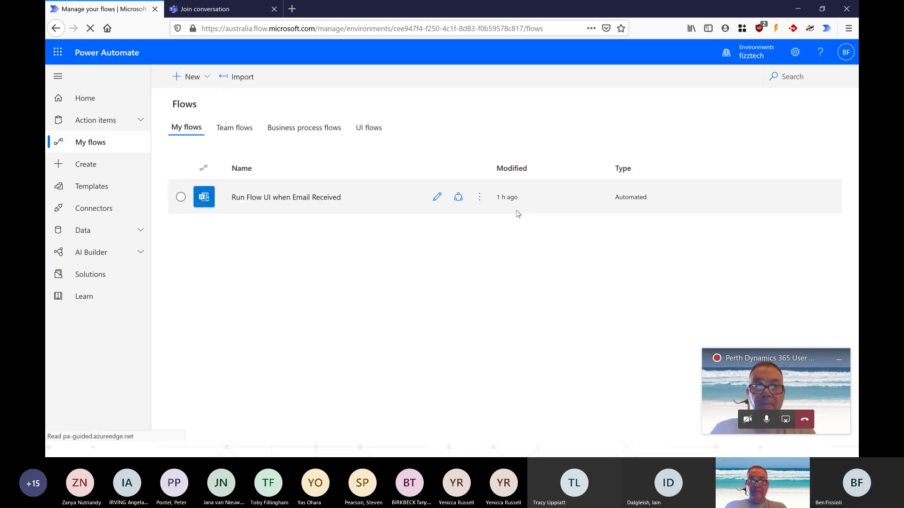
click(243, 196)
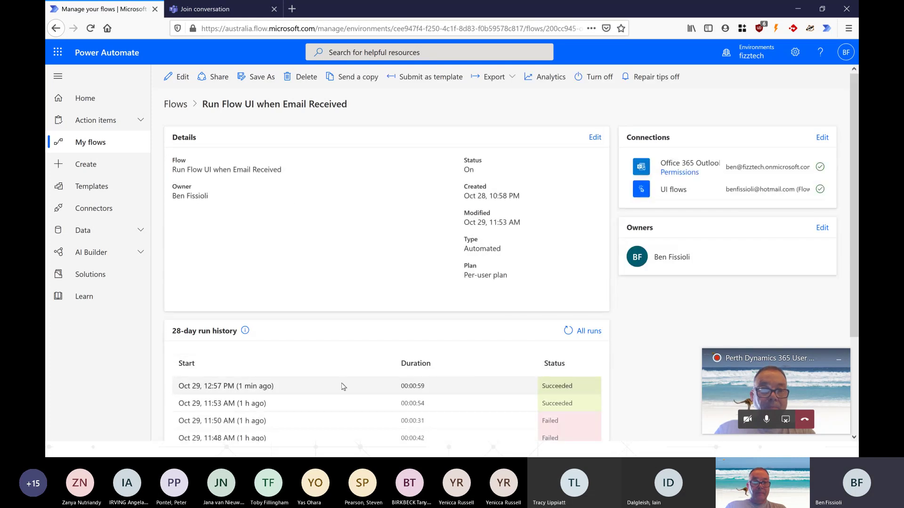
- Open the latest run's Example Excel Test Run details, confirm every action succeeded, then go back
click(245, 387)
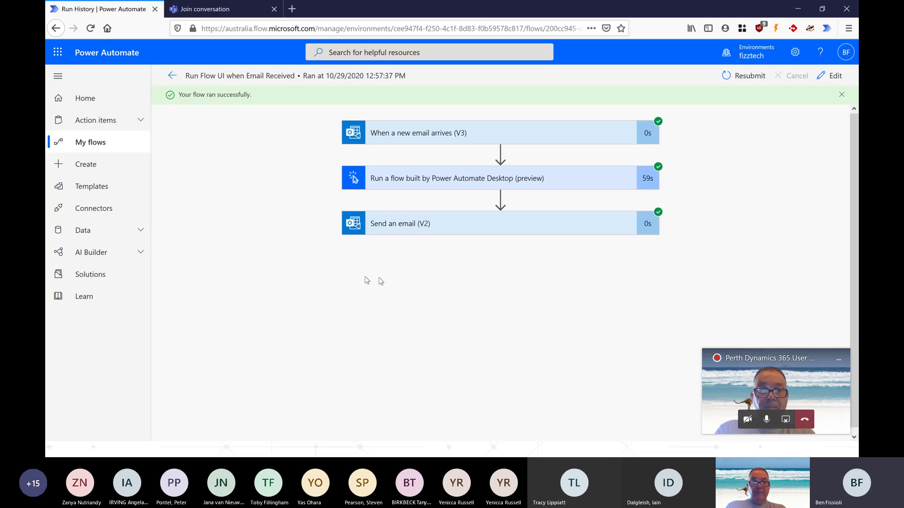
click(481, 185)
scroll(470, 262, down, 5)
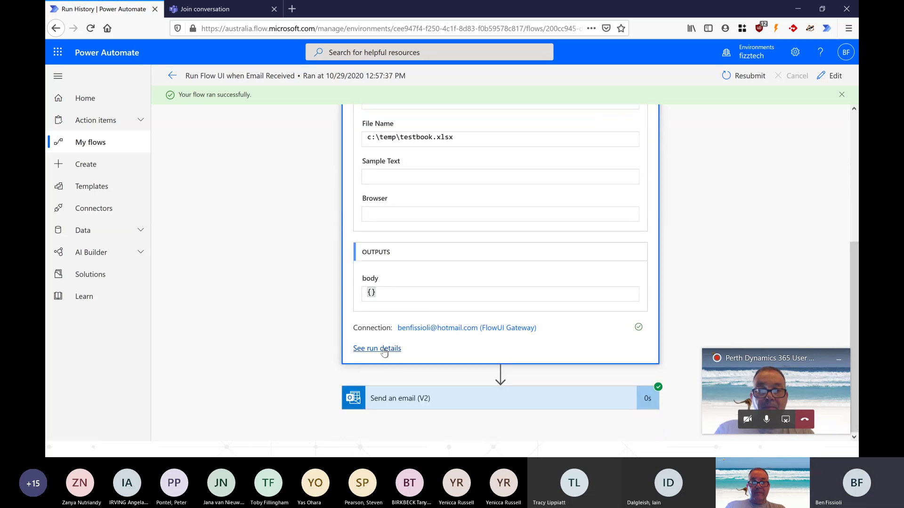
click(380, 349)
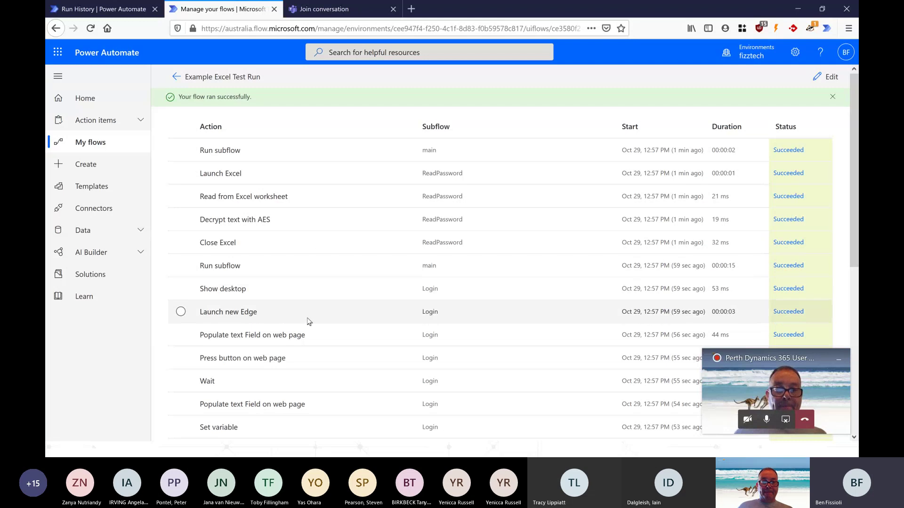
scroll(316, 267, down, 6)
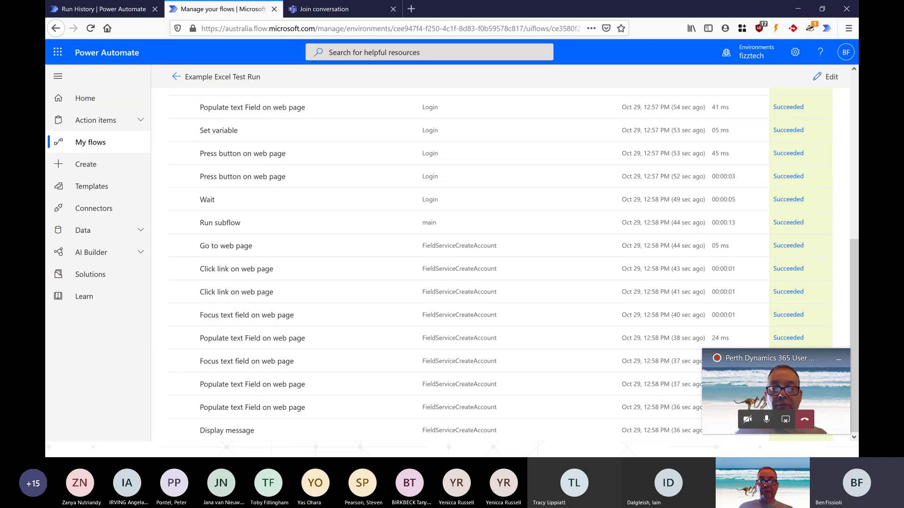
click(177, 77)
key(alt+Tab)
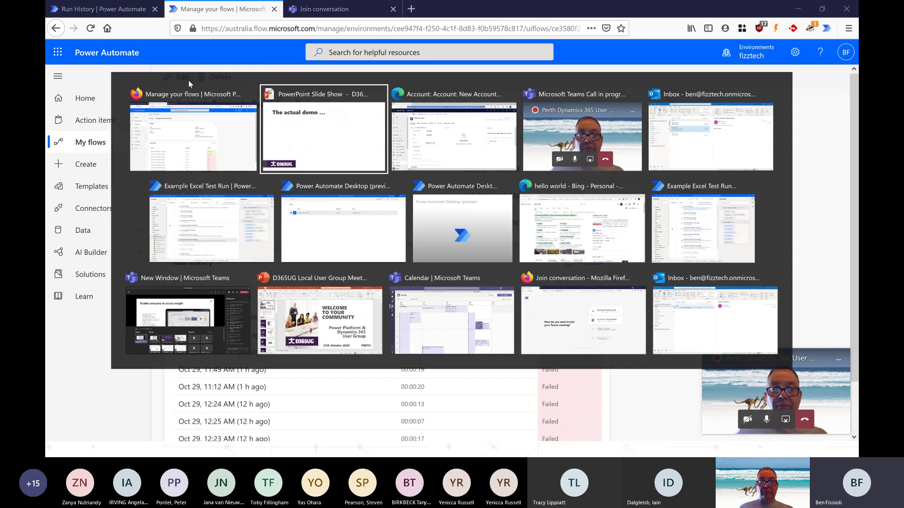
- Read the 'Flow UI Test Ran Successfully!!' email in Outlook, then return to the slide show
key(alt+Tab)
key(alt+Tab)
click(293, 144)
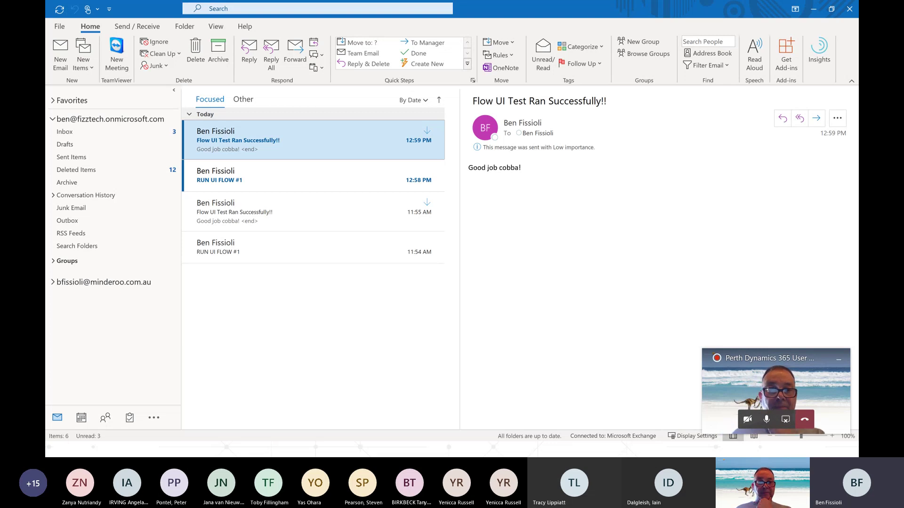
key(alt+Tab)
key(alt+Tab)
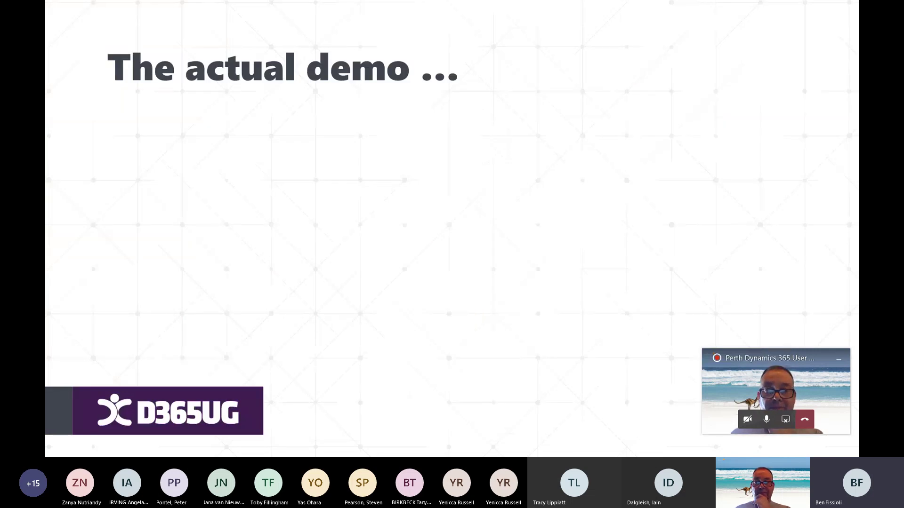
- Advance to the Questions? slide, then switch to the Power Automate Desktop editor
key(Right)
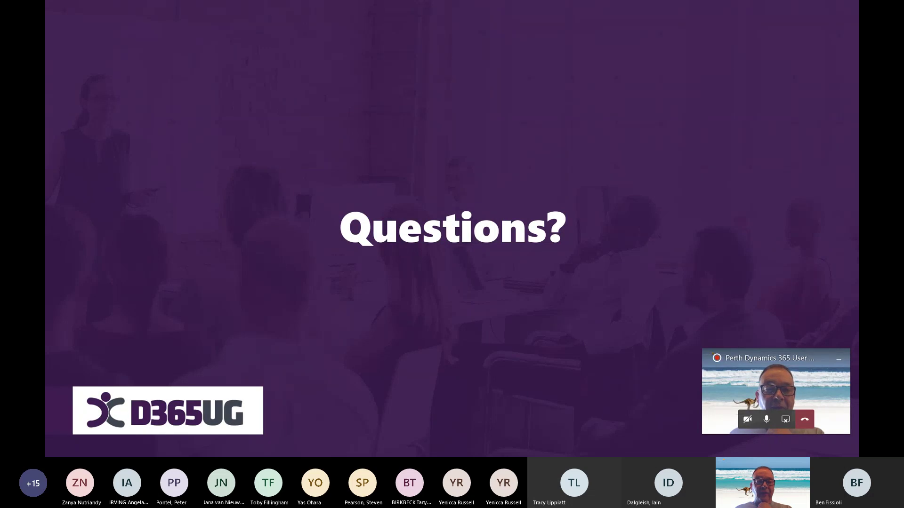
key(alt+Tab)
key(alt+Tab)
key(alt+Tab)
key(alt+Tab)
key(alt+Tab)
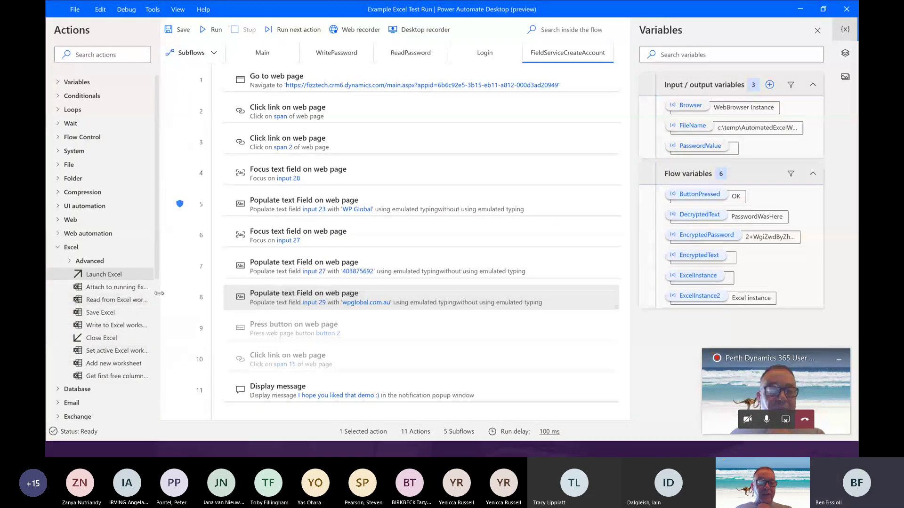
- Widen the Actions pane and expand the Active Directory > User and OCR action groups
drag(159, 293, 235, 293)
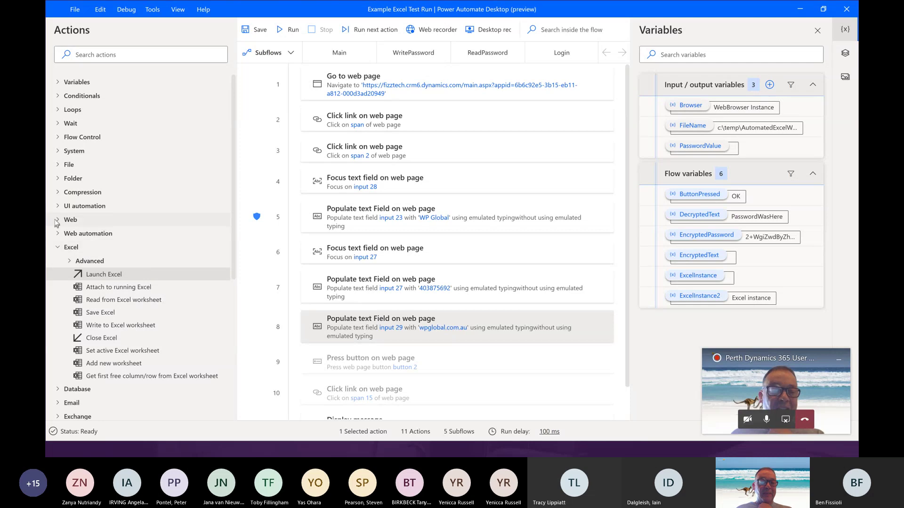
scroll(74, 230, down, 3)
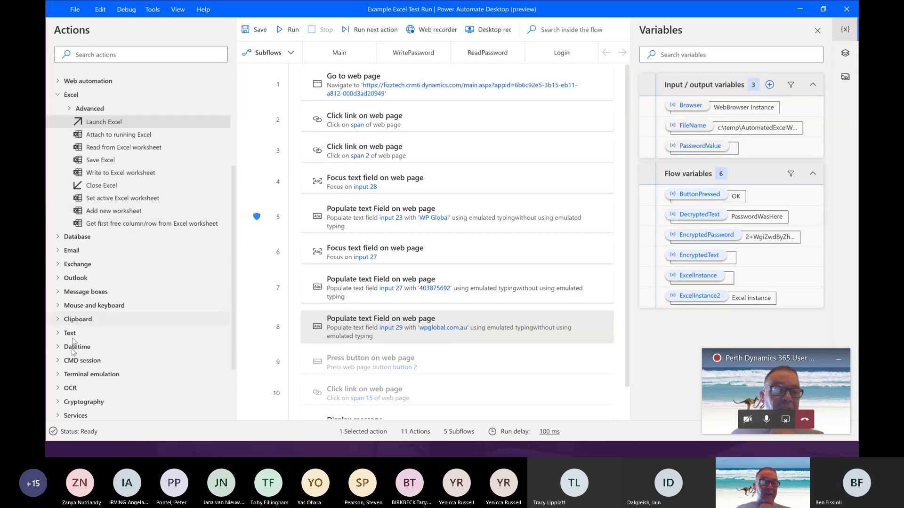
scroll(68, 393, down, 1)
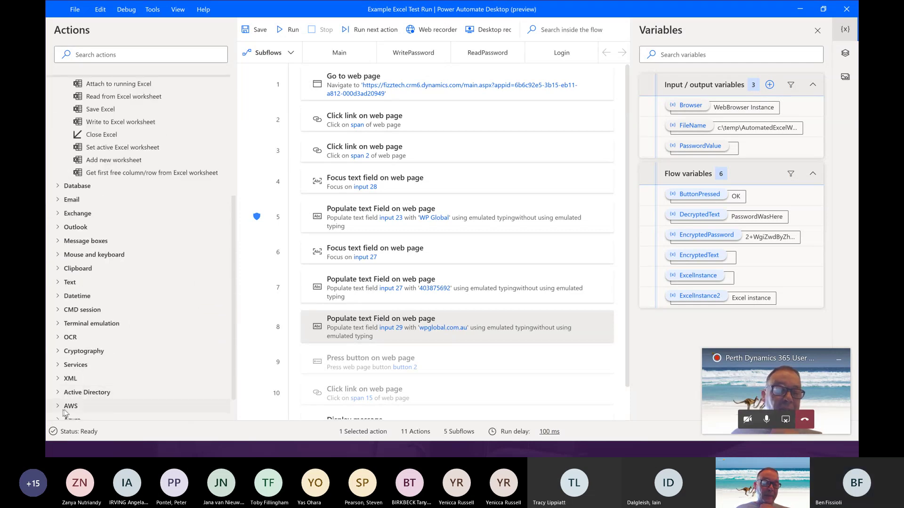
scroll(65, 413, down, 1)
click(66, 359)
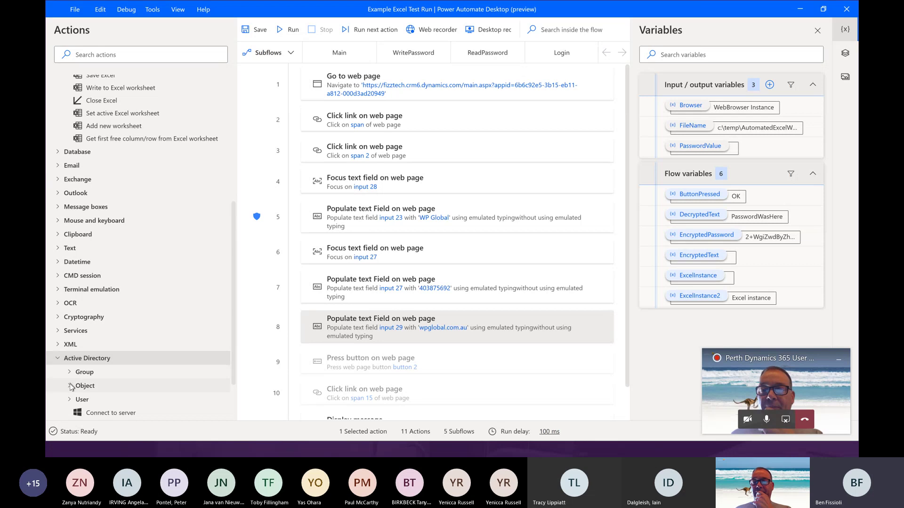
click(70, 399)
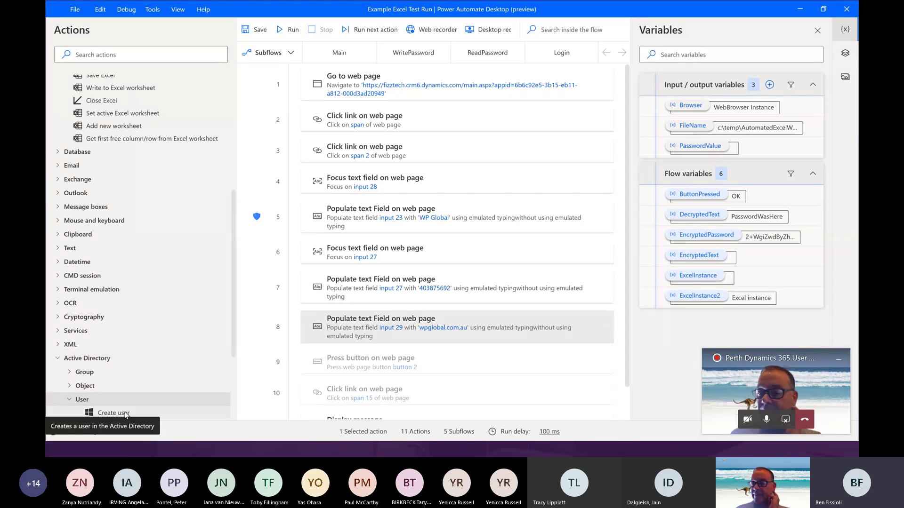
click(58, 303)
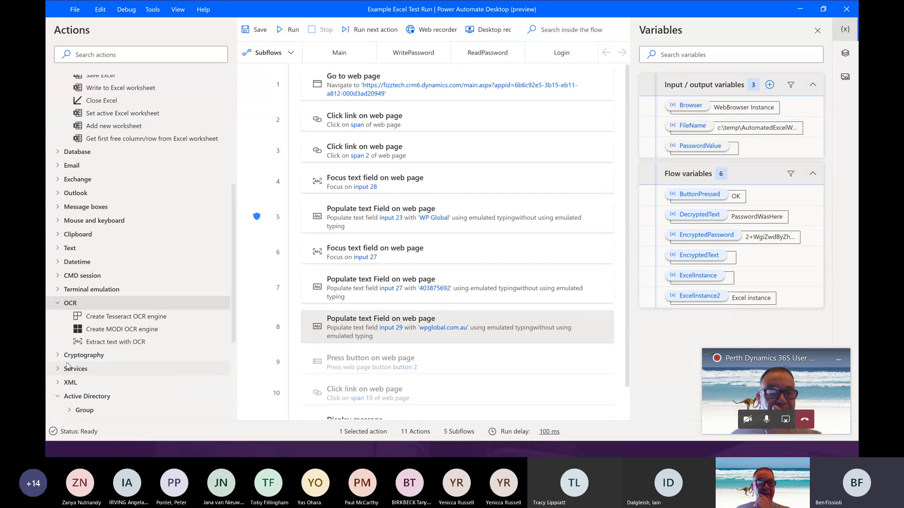
- Expand the Web automation and Web action groups in the Actions list
scroll(68, 233, up, 3)
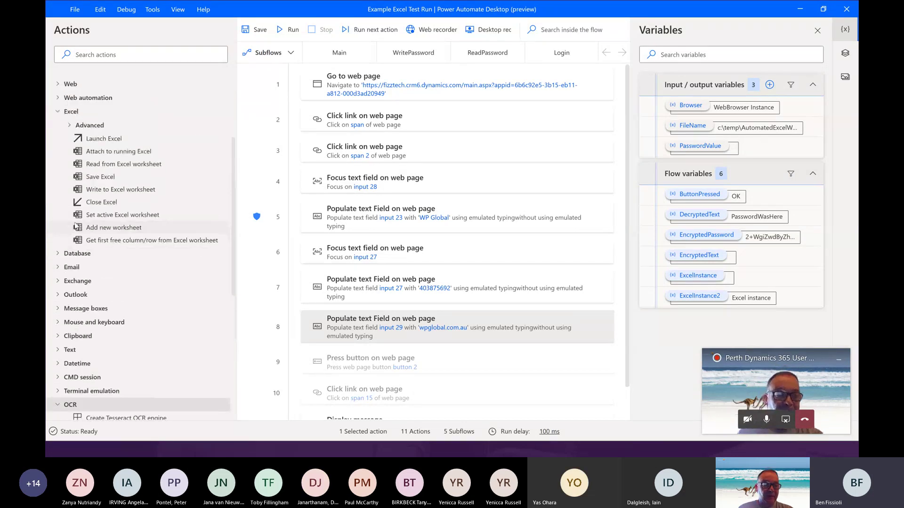
scroll(76, 226, up, 4)
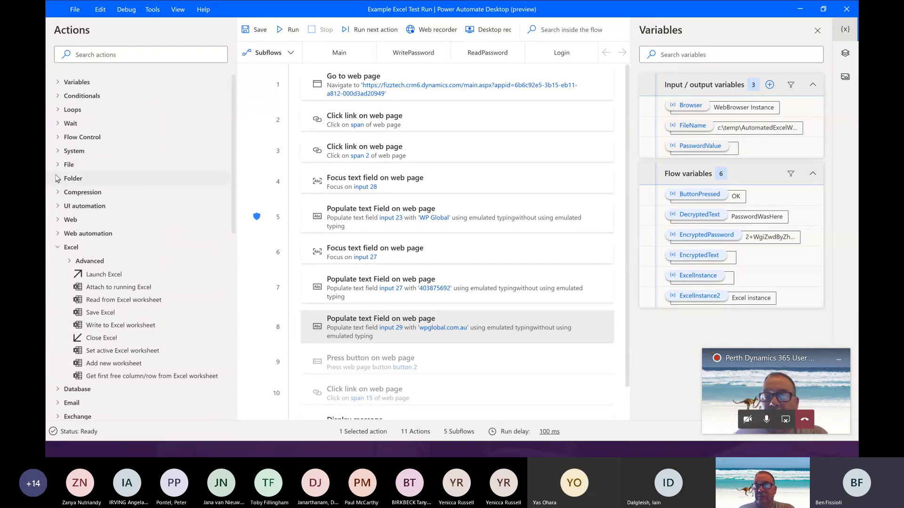
click(59, 234)
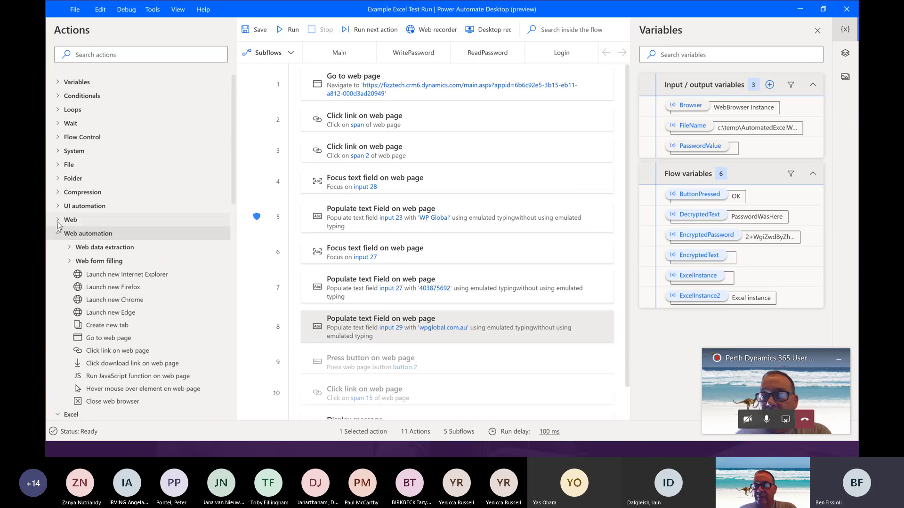
click(58, 220)
scroll(103, 309, down, 2)
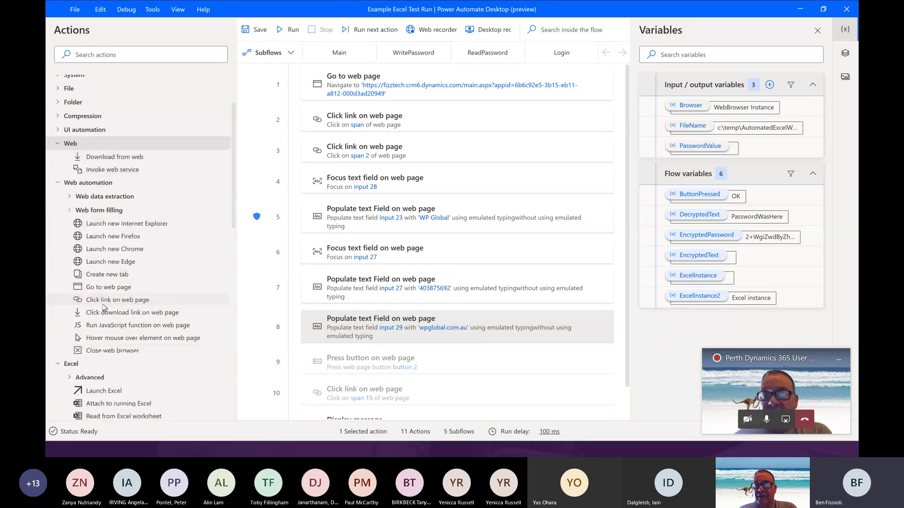
scroll(104, 307, down, 6)
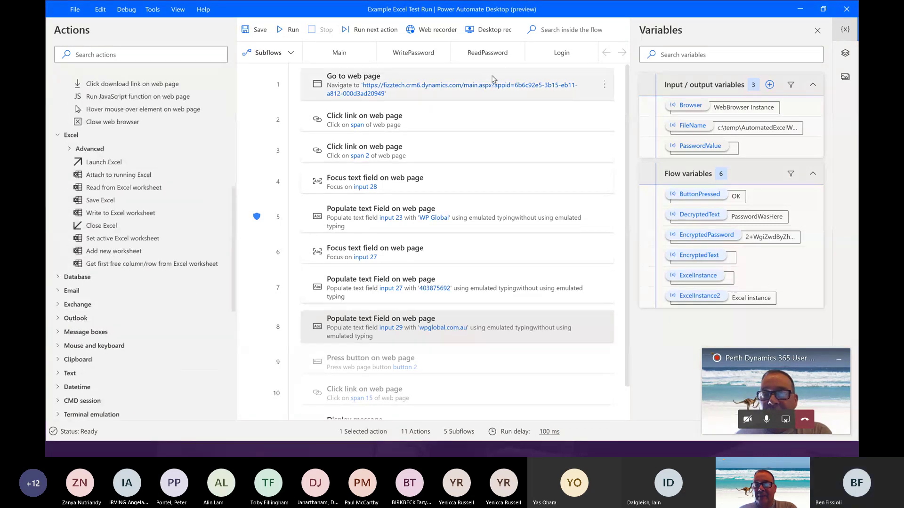